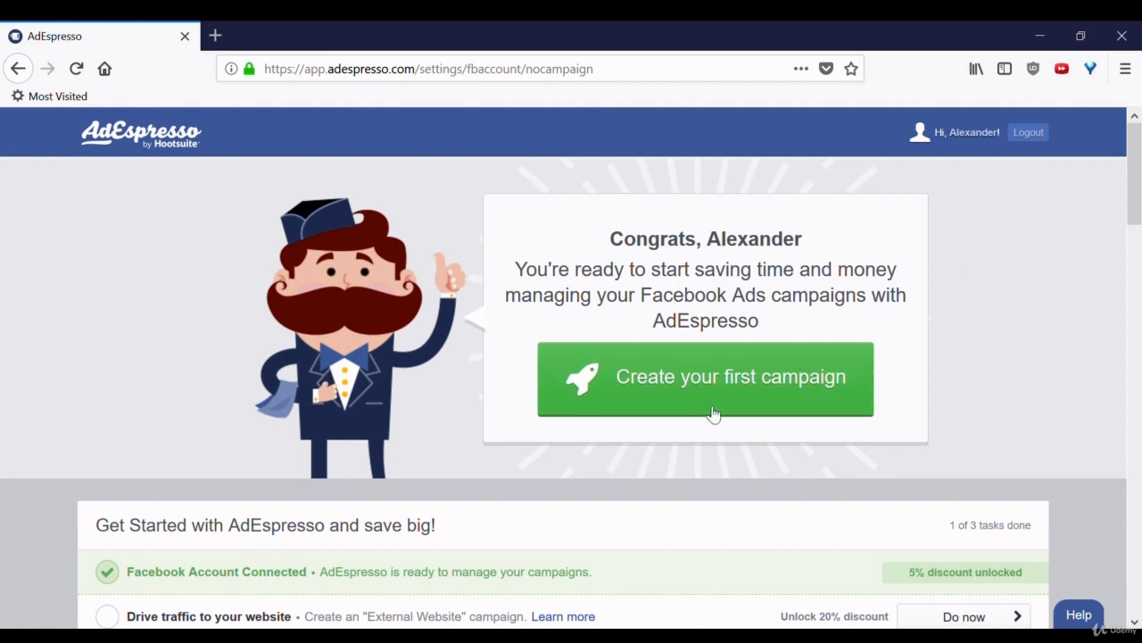
Start creating the first campaign and name it "Udemy campaign".
left_click(670, 391)
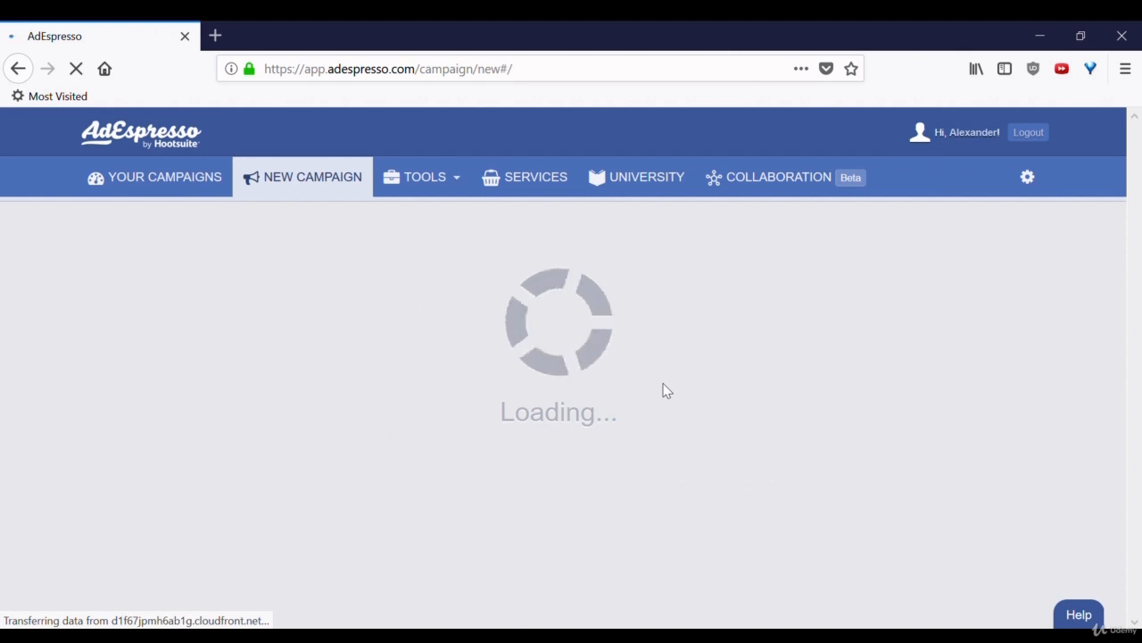
left_click(354, 287)
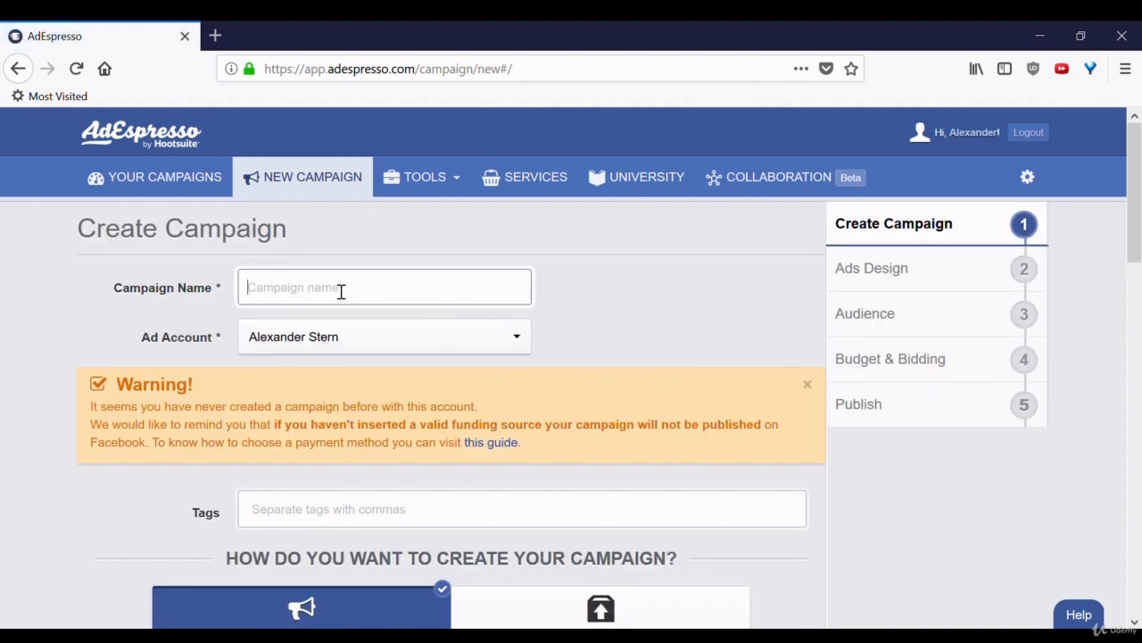
type("Udemy campaign")
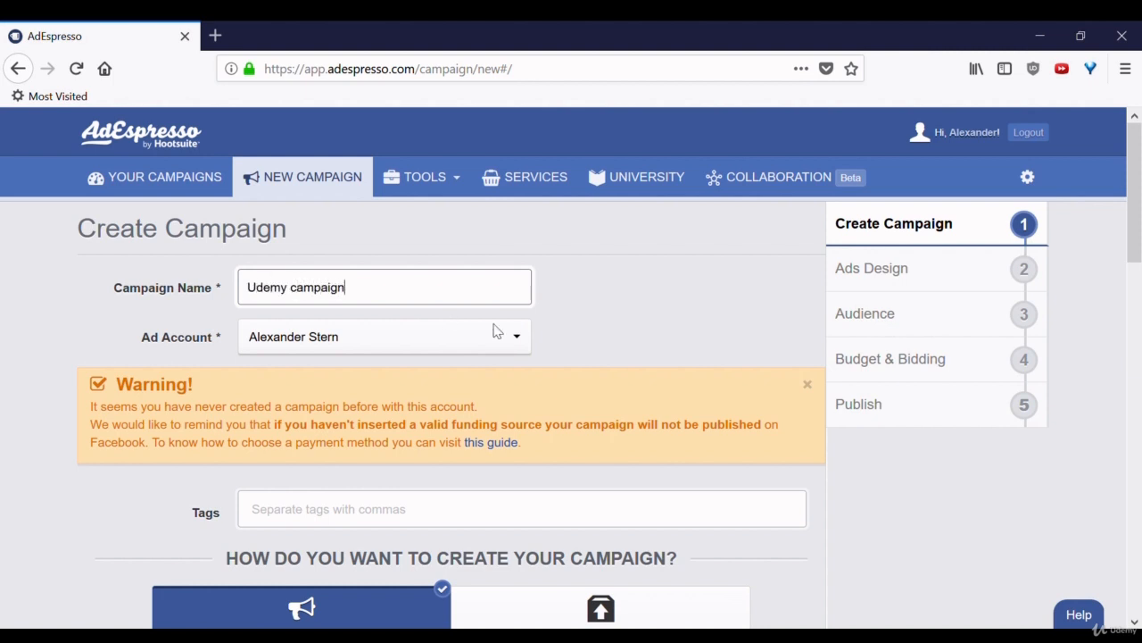
left_click(642, 321)
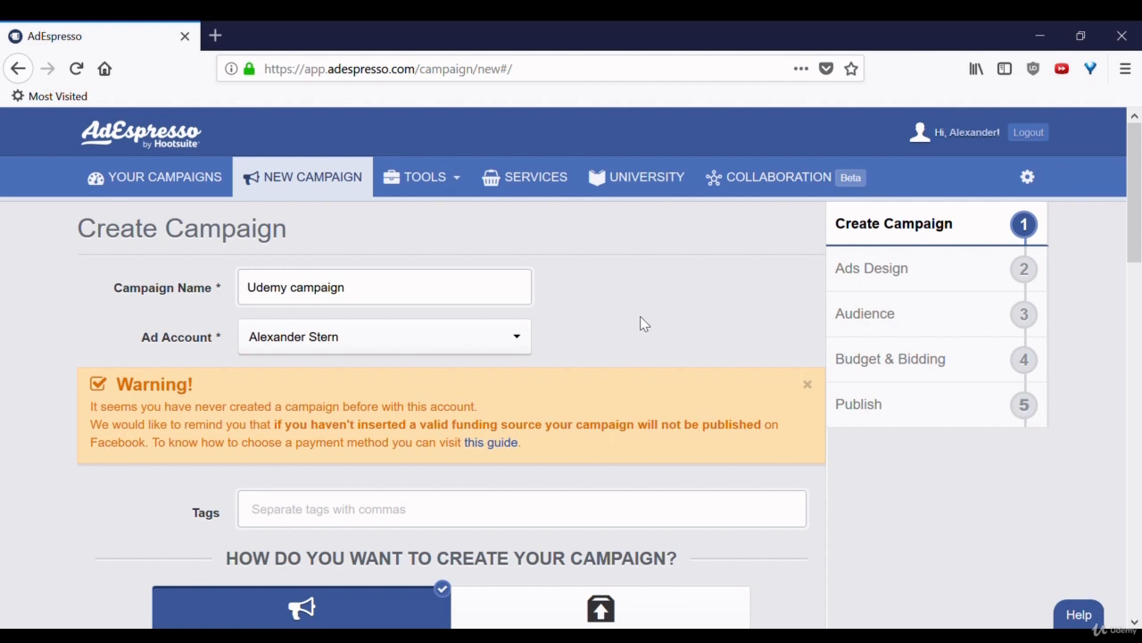
Add the tags "udemy" and "testing" to the campaign.
left_click_drag(1135, 196, 1140, 284)
left_click(426, 216)
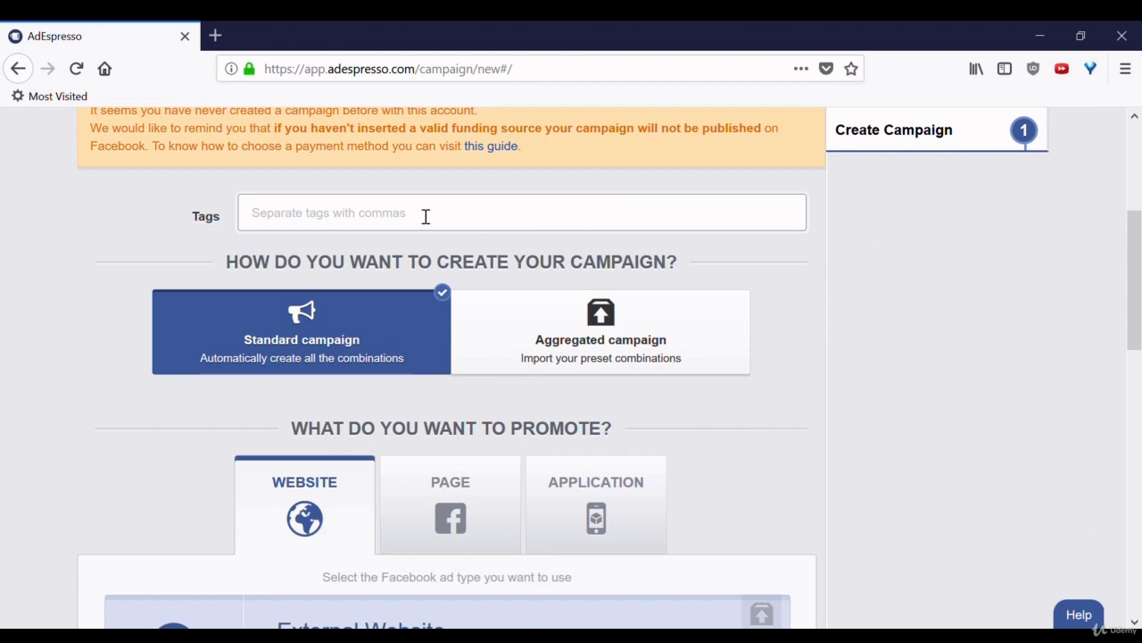
type("udemy")
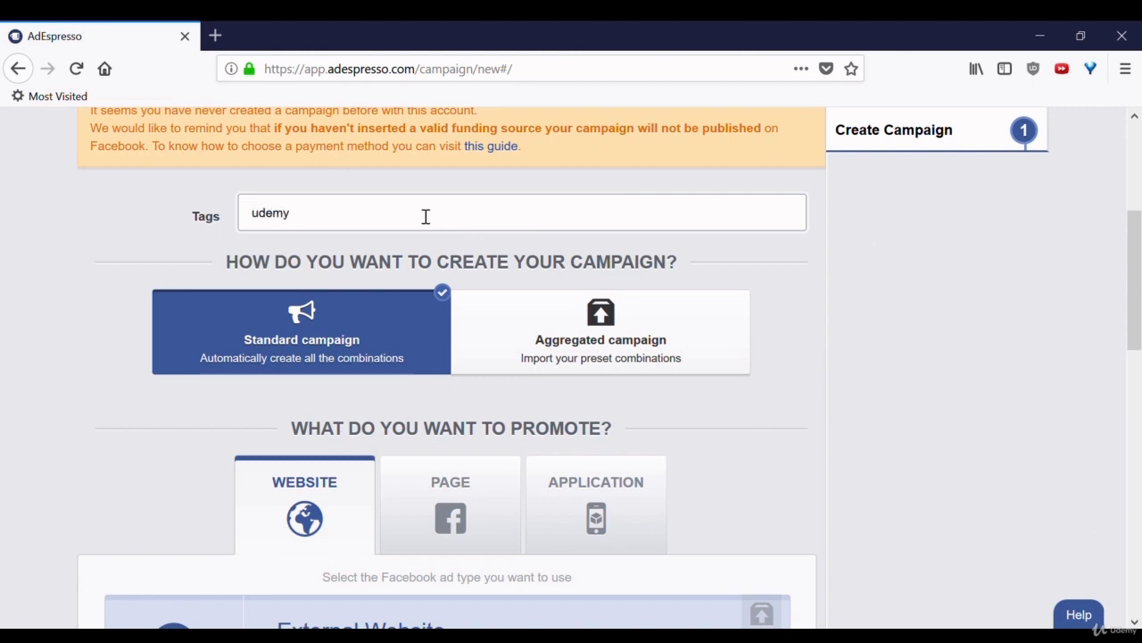
key("Return")
type("testing,")
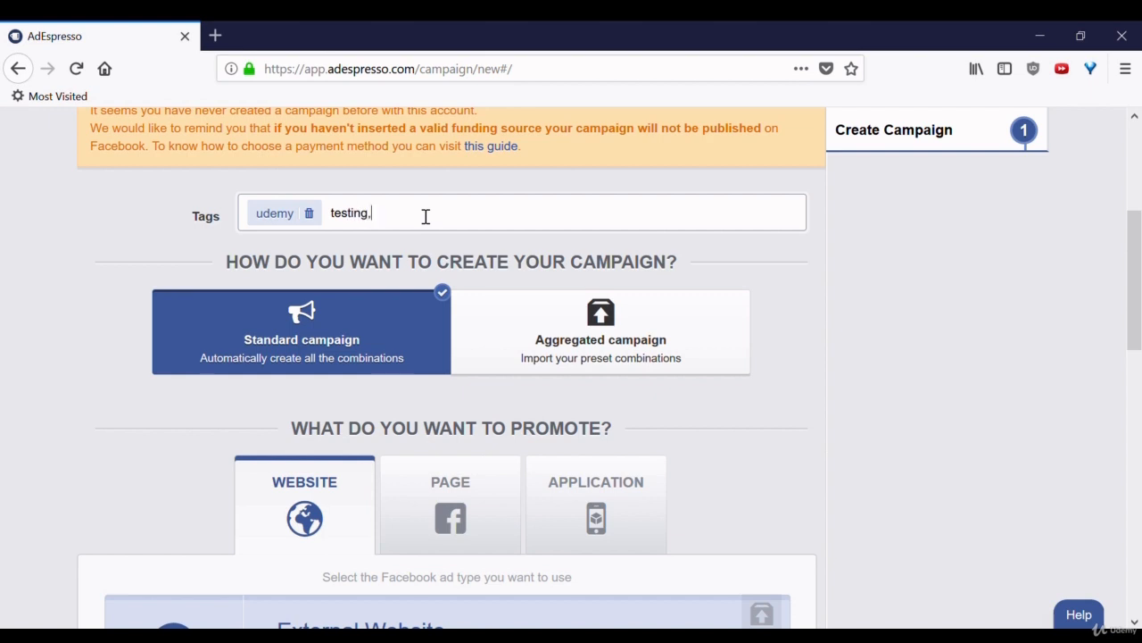
key("Return")
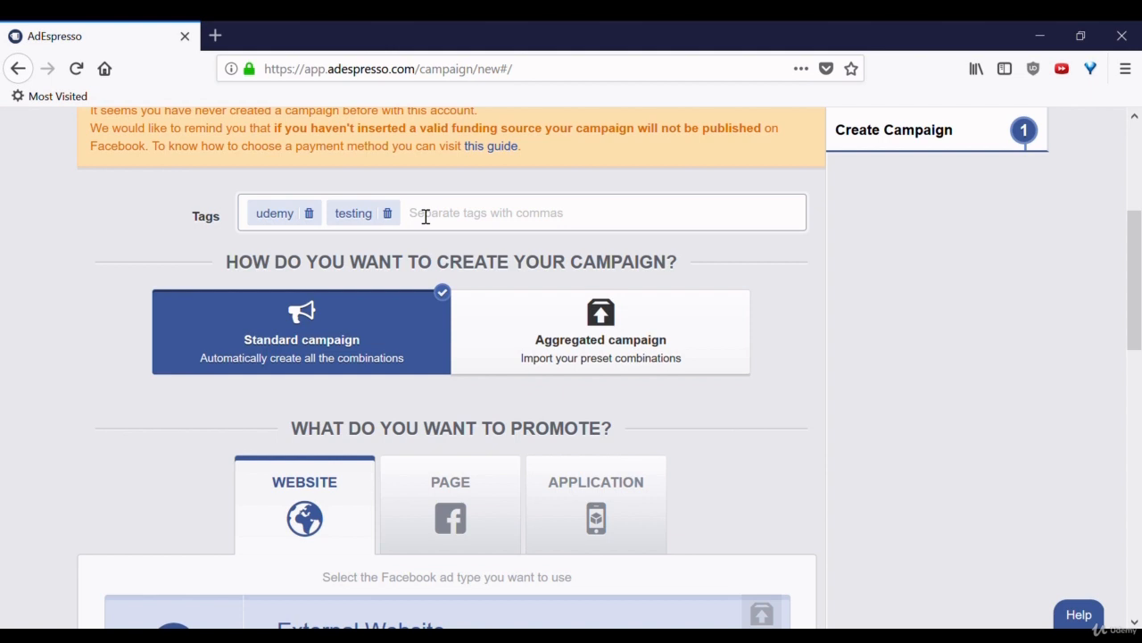
Keep External Website as the ad type to promote and proceed to the Ads Design stage.
left_click_drag(1138, 234, 1140, 309)
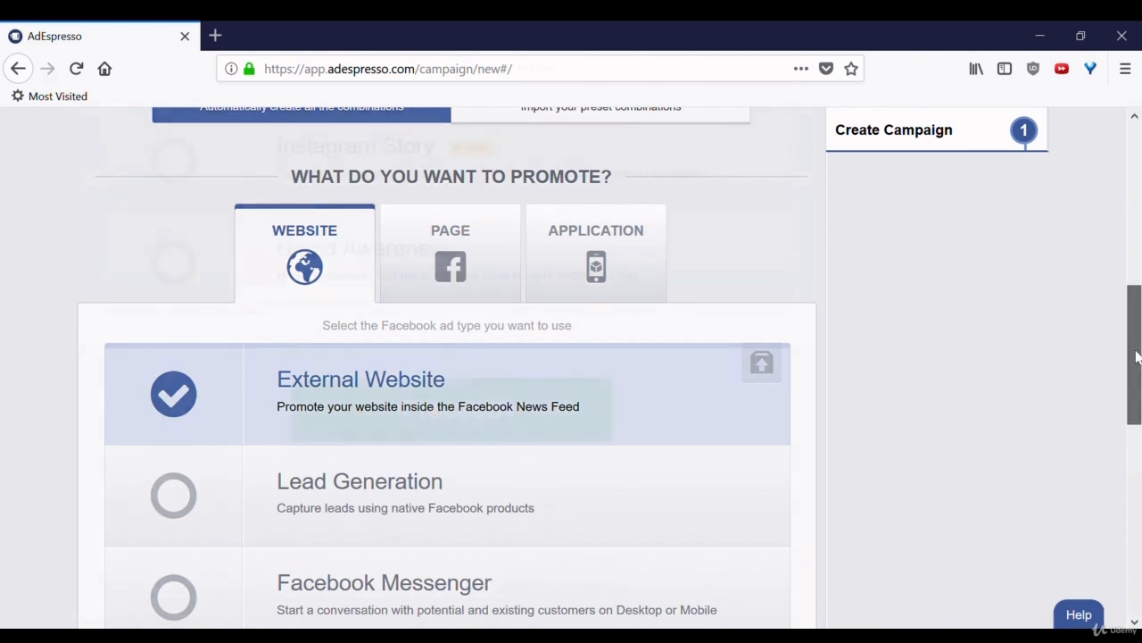
left_click_drag(1136, 357, 1137, 389)
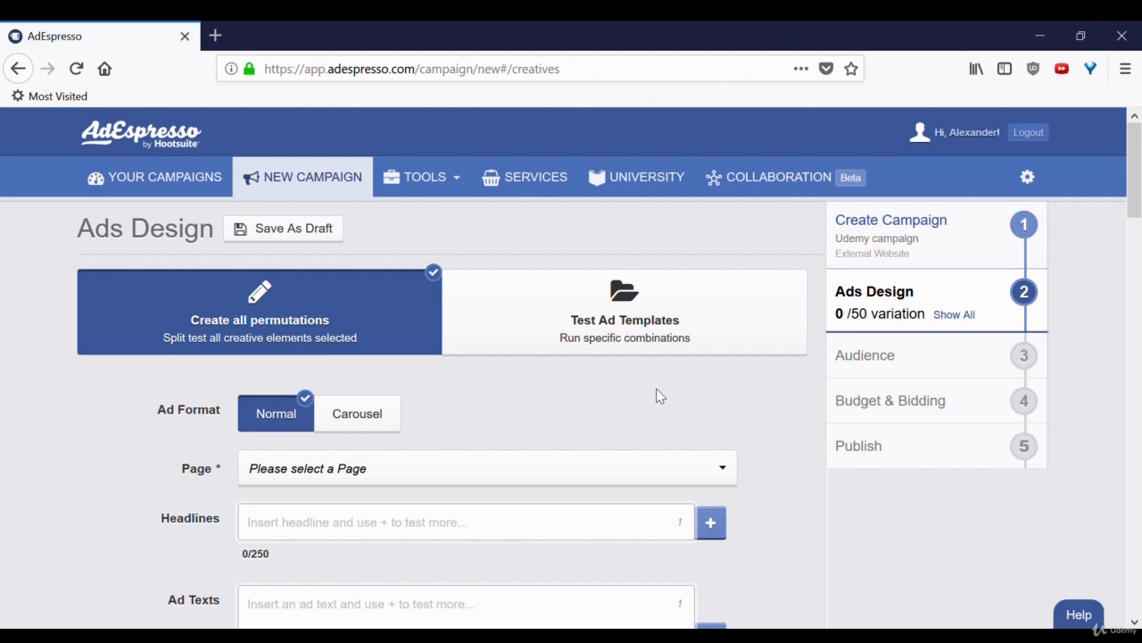
Enter "Great headline here" as the ad's headline.
scroll(574, 476, "down", 2)
left_click(423, 336)
type("Gret")
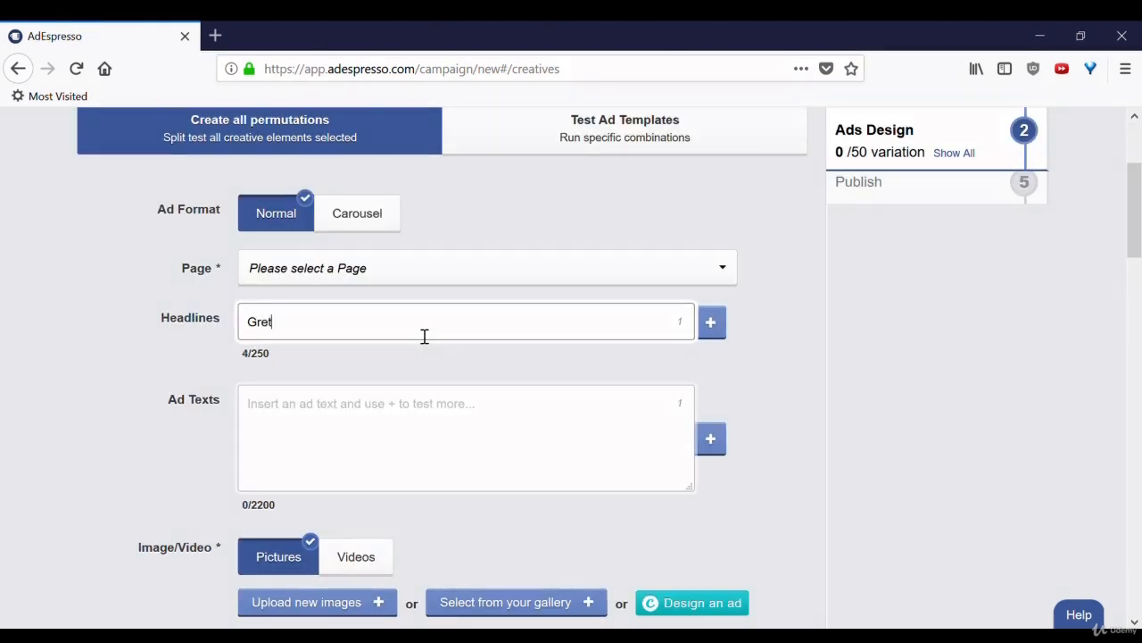
key("BackSpace")
type("at headline")
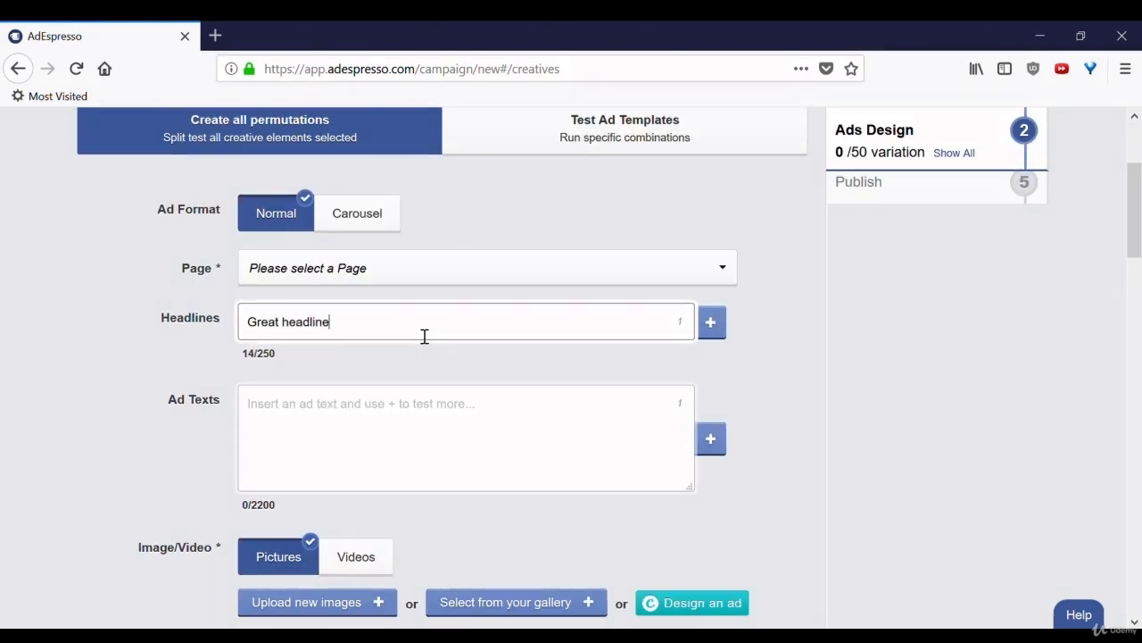
type(" here")
Enter "It would be great if you clicked on this ad!" as the ad text.
left_click(423, 448)
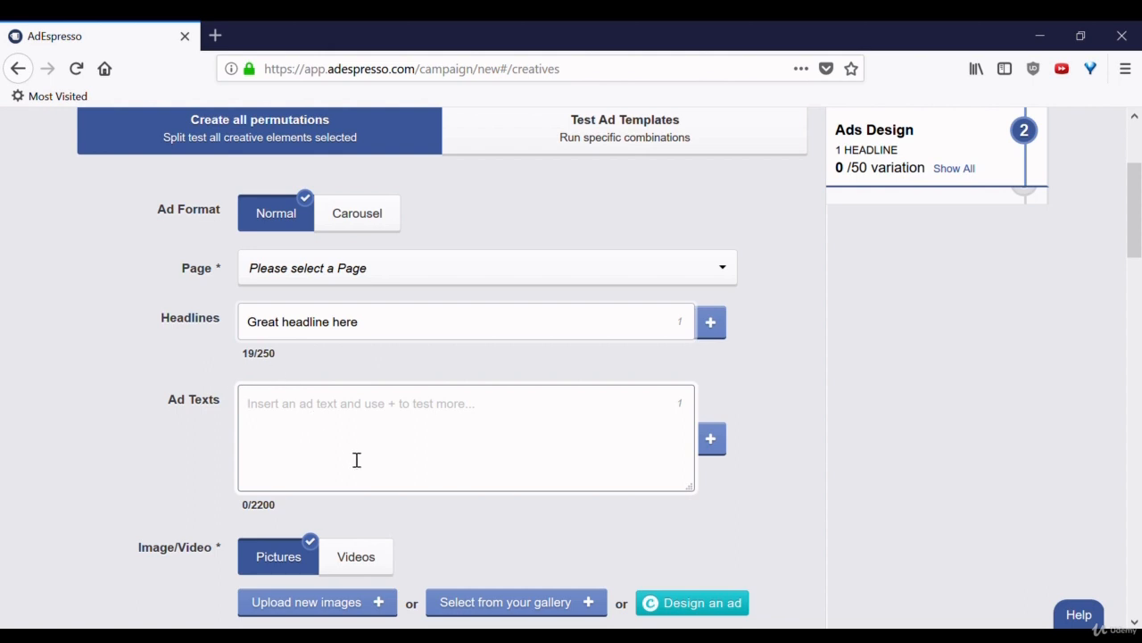
type("It would be gre")
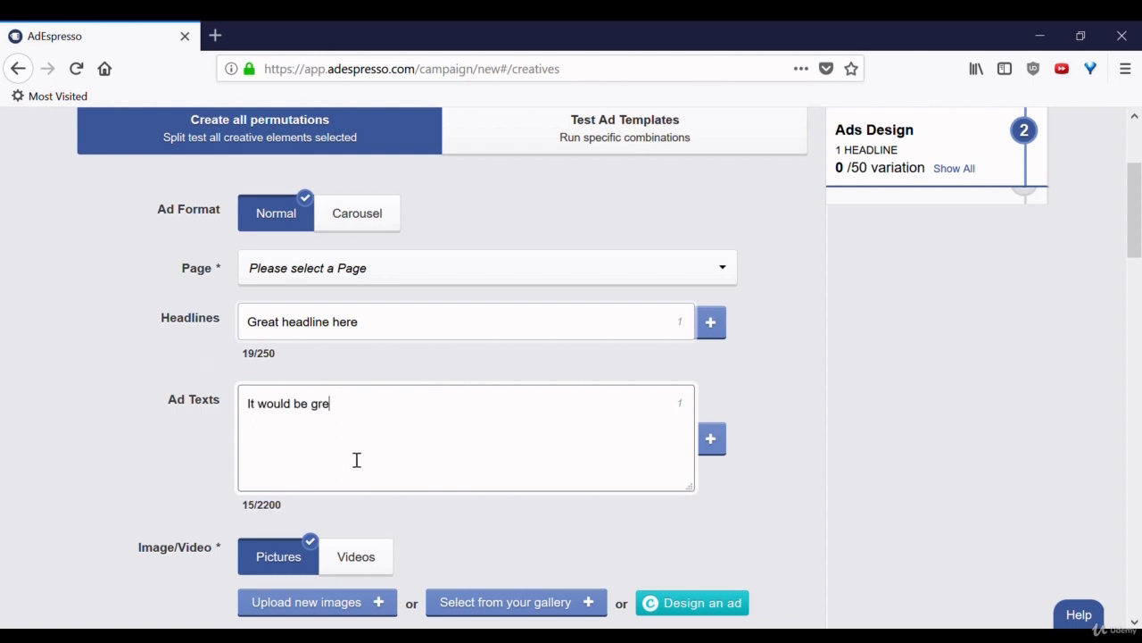
type("at if you clicked on this ad!")
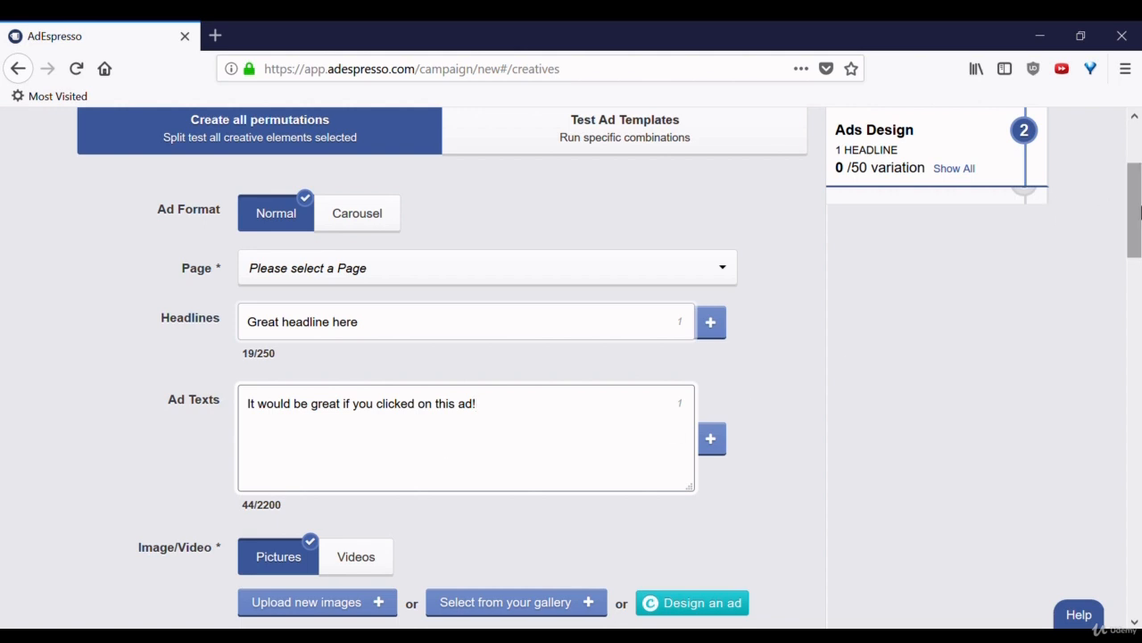
Look at the Canva designer offered for creating the ad image, and close it.
left_click_drag(1140, 211, 1141, 253)
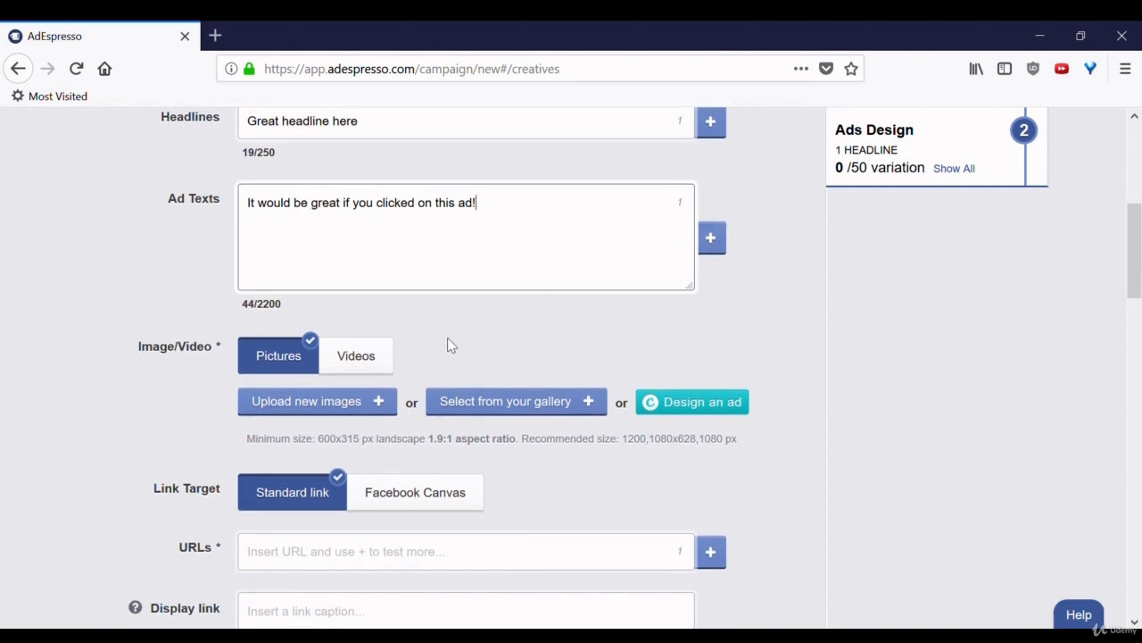
left_click(729, 415)
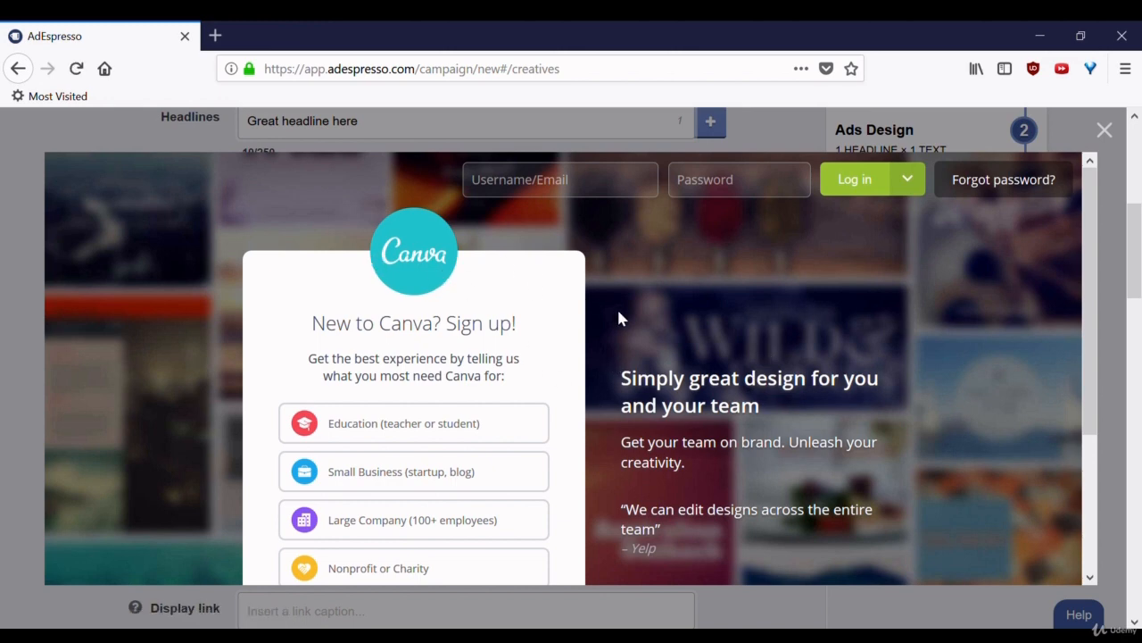
left_click(1105, 131)
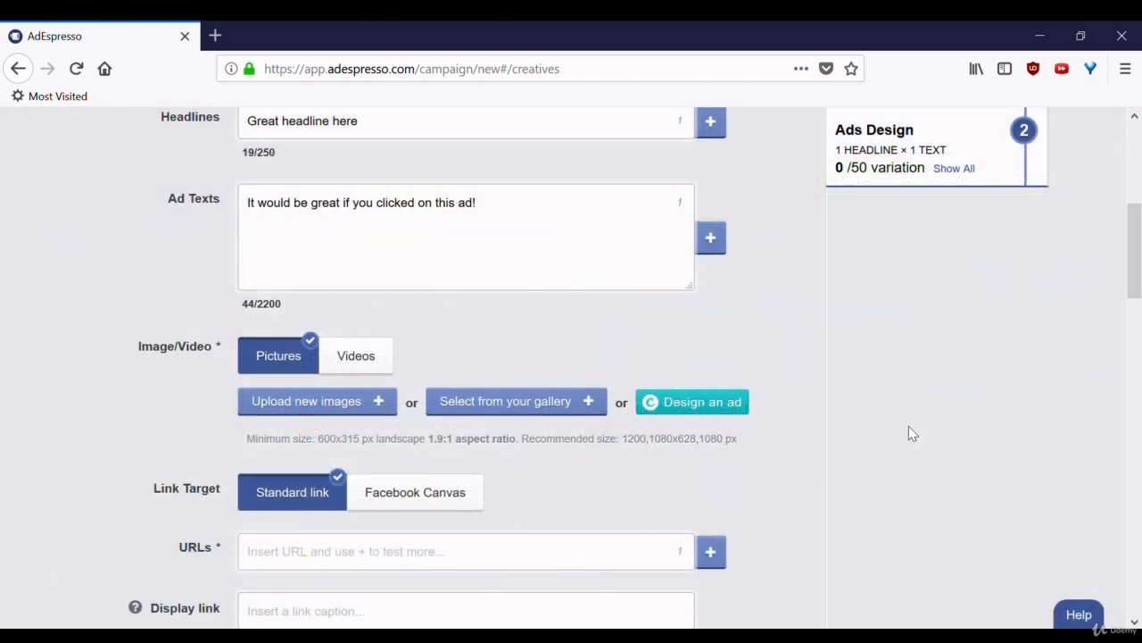
Add a second call to action to the ad and set the first one to Download.
scroll(910, 427, "down", 5)
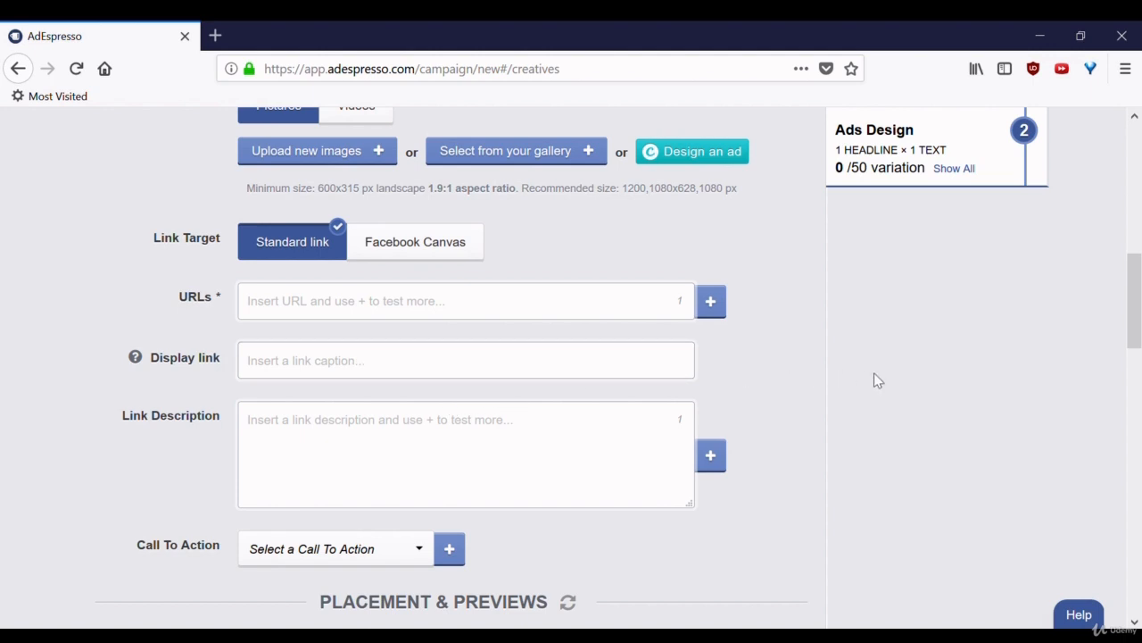
scroll(874, 375, "down", 5)
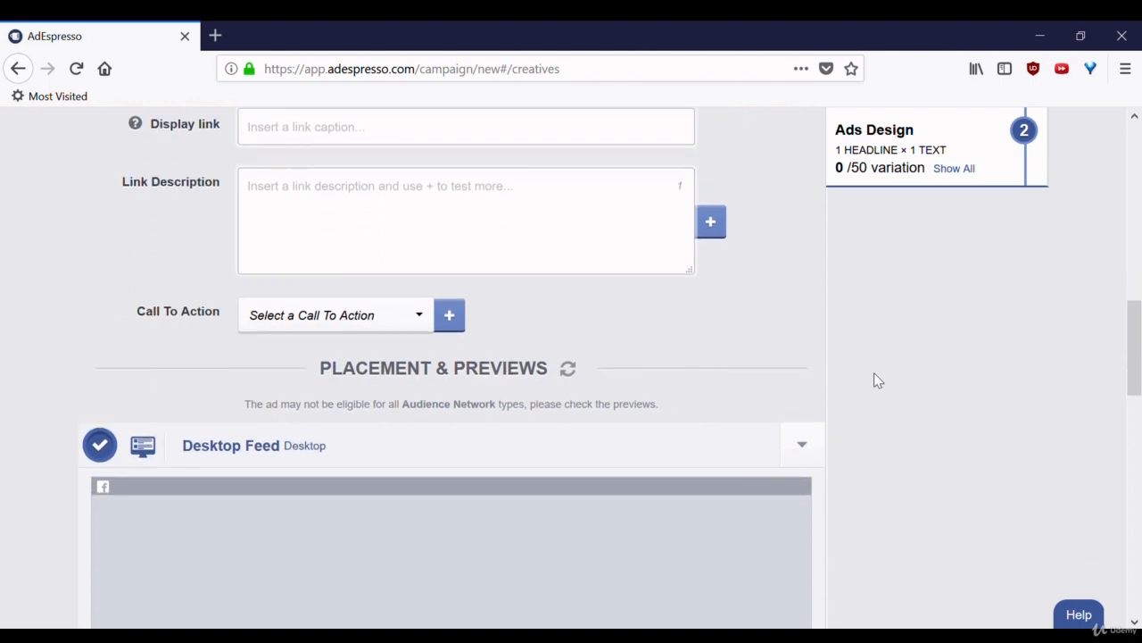
left_click(451, 300)
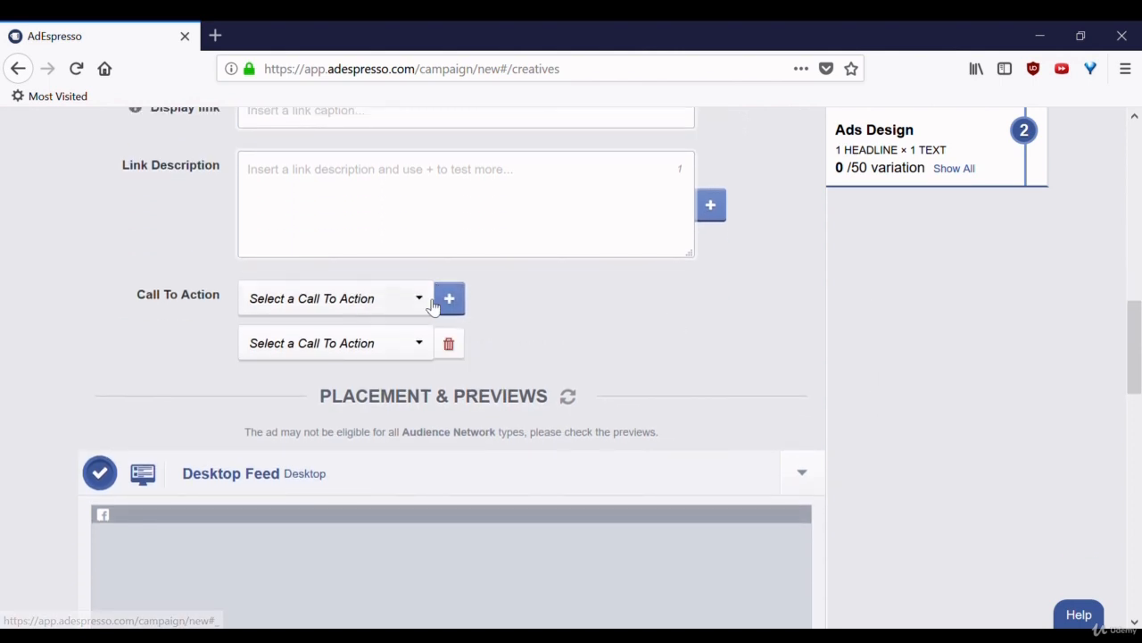
left_click(431, 304)
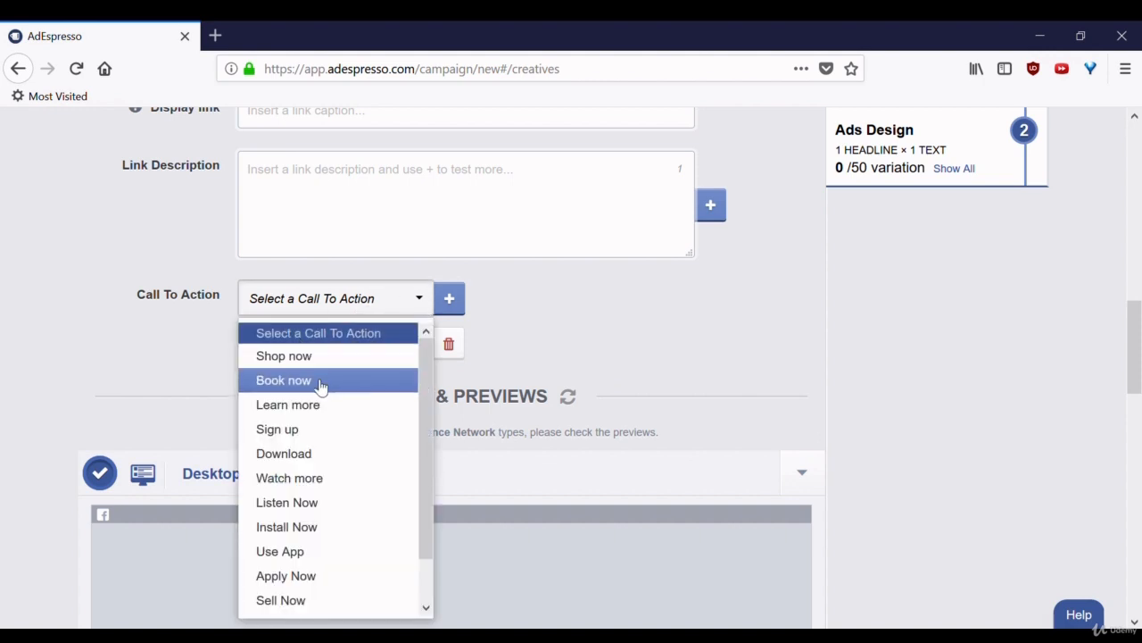
left_click(336, 455)
Deselect the Desktop Feed placement for the ad.
scroll(429, 431, "down", 3)
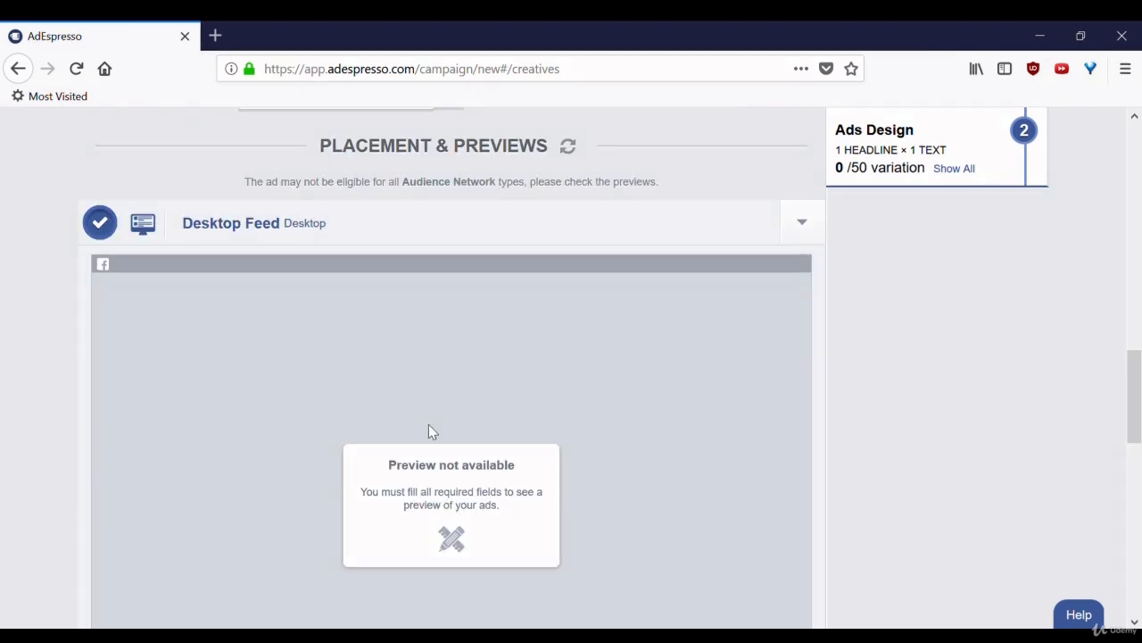
left_click(808, 226)
left_click(806, 226)
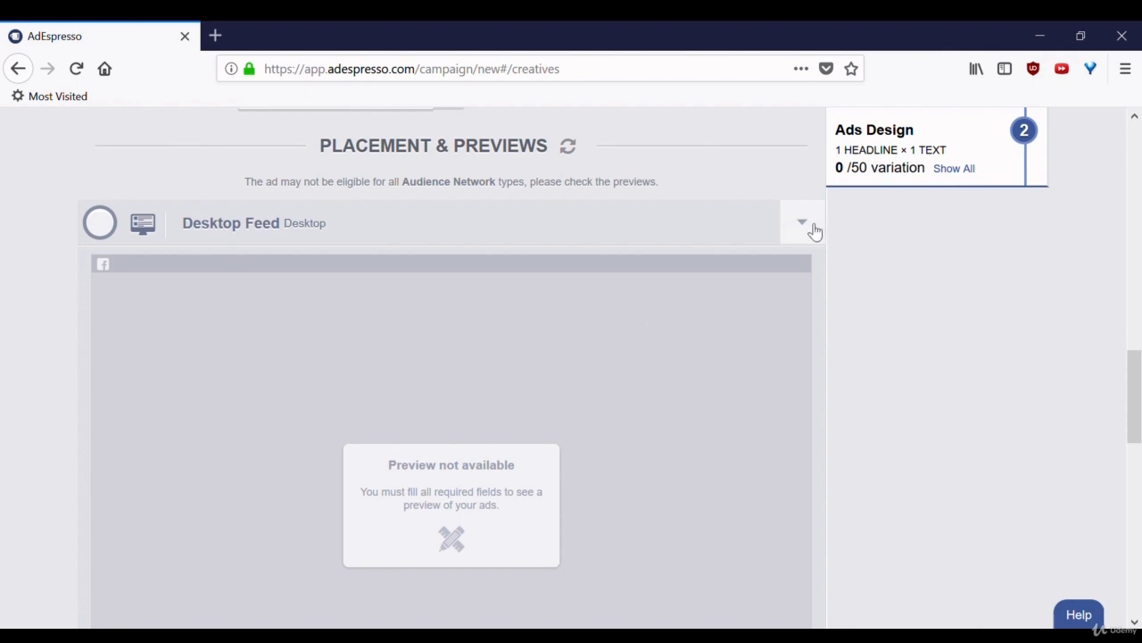
Enable extra URL options in the goal tracking section and start editing the URL parameters.
left_click_drag(1134, 393, 1139, 489)
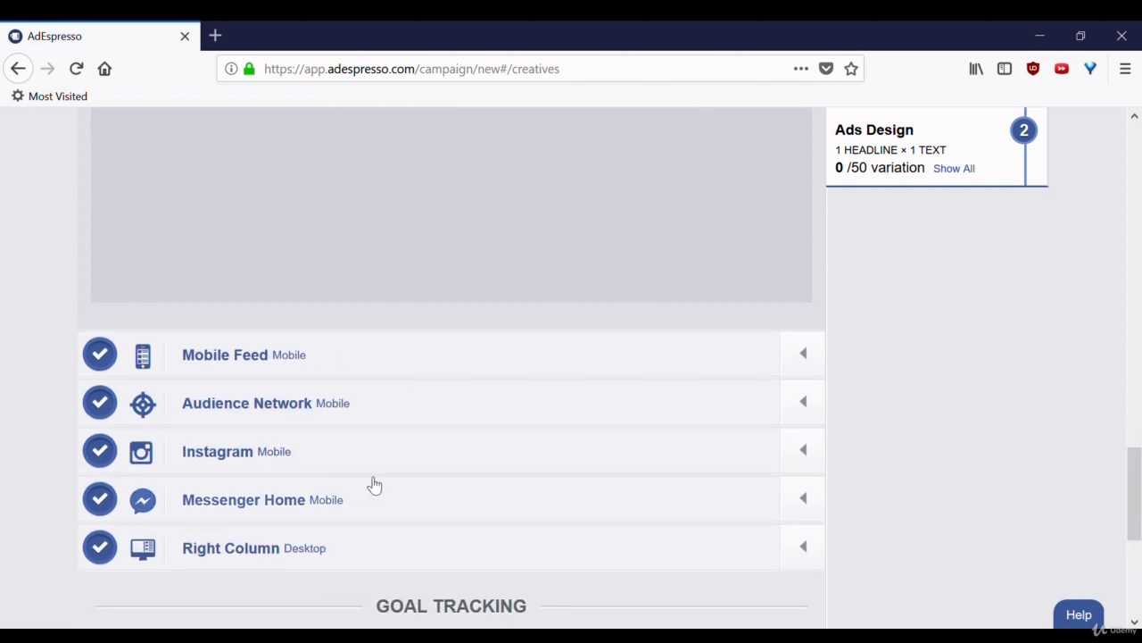
scroll(1012, 473, "down", 5)
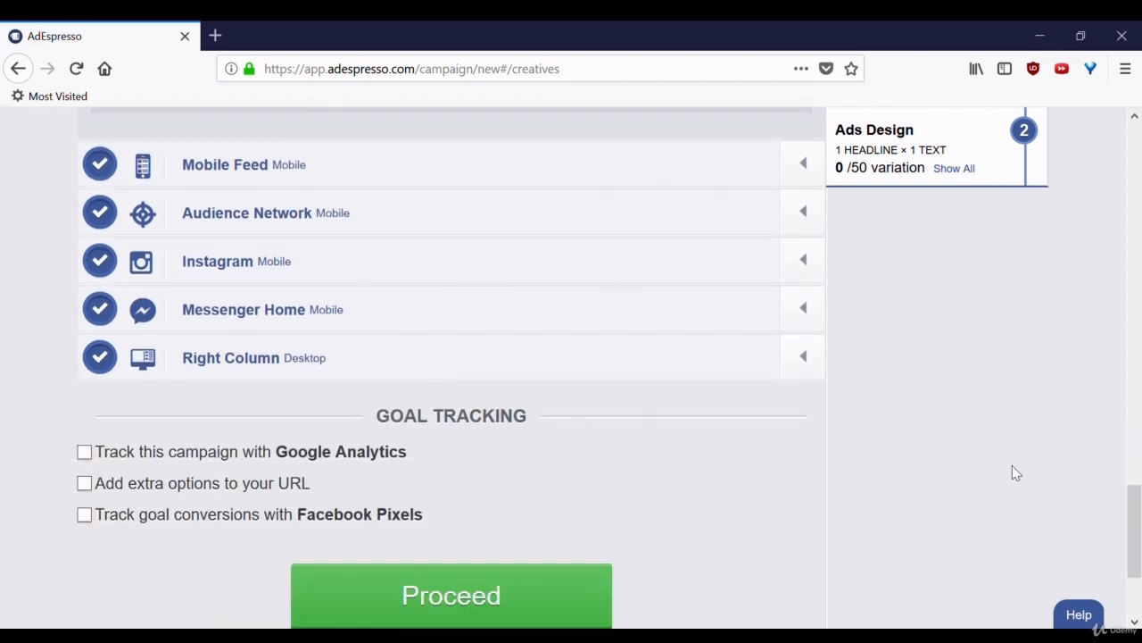
scroll(1012, 473, "down", 1)
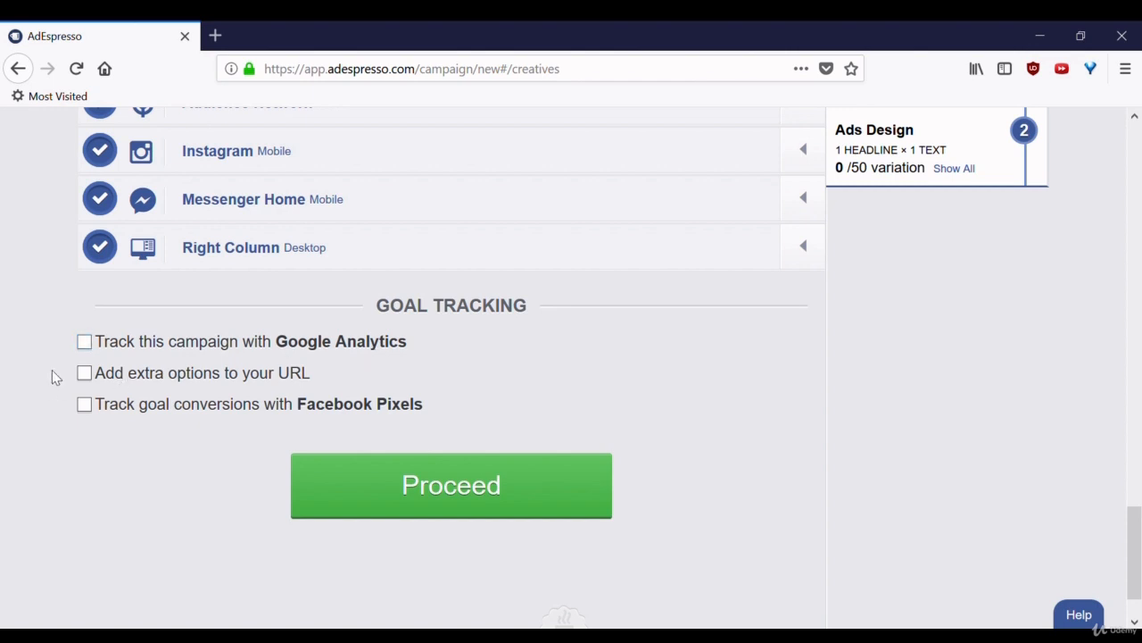
left_click(85, 372)
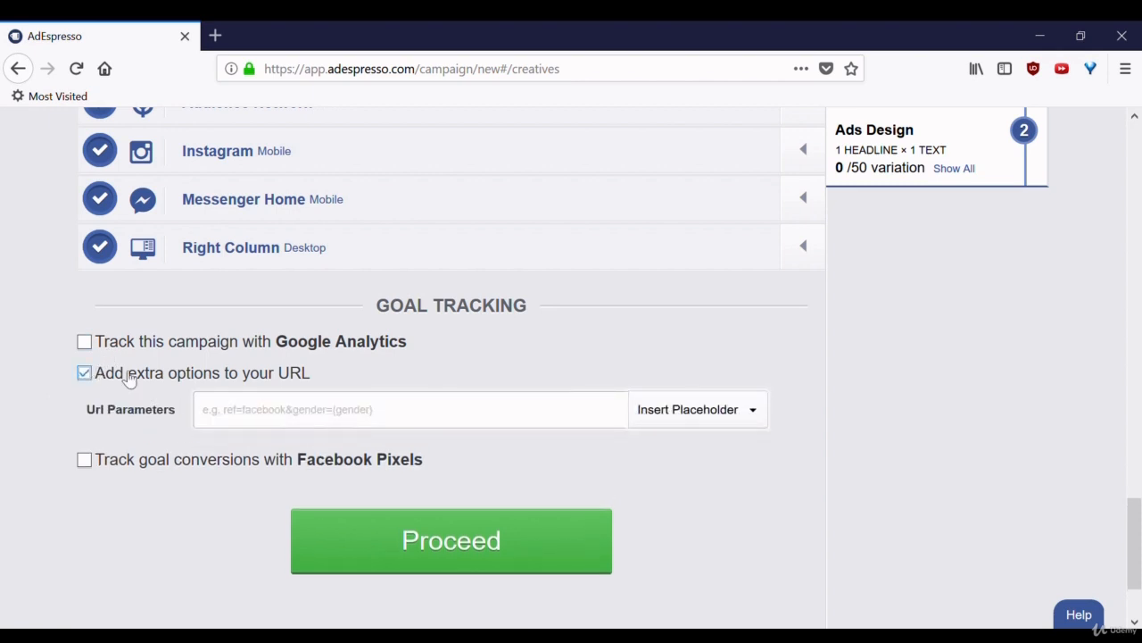
left_click(368, 418)
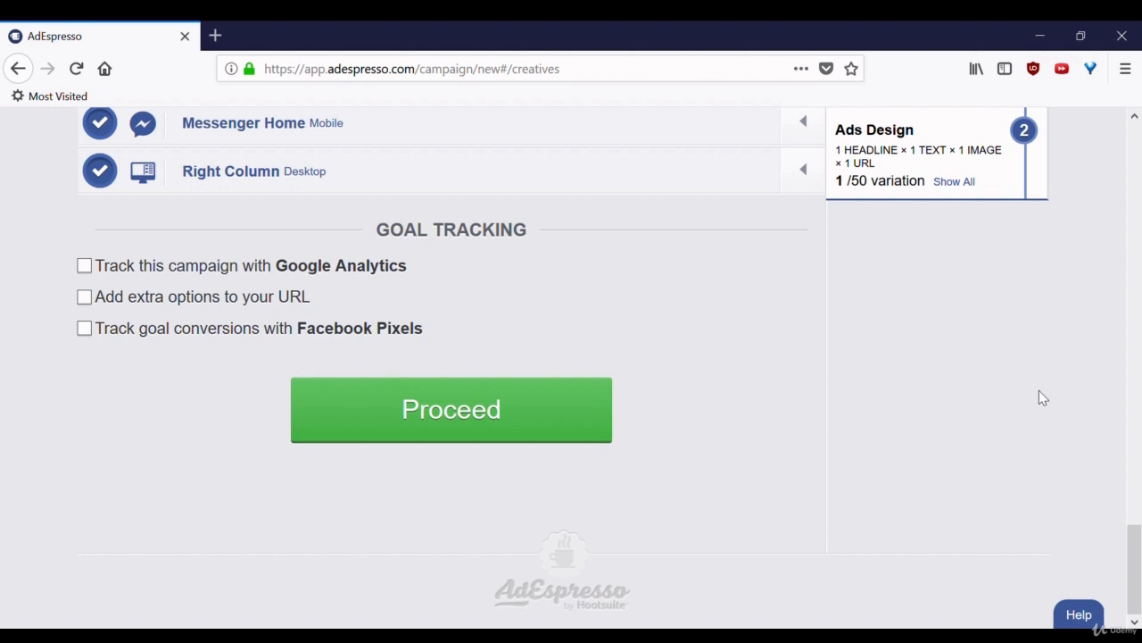
Proceed to the Audience stage and examine its location, demographics, detailed targeting and custom audience options.
left_click(498, 433)
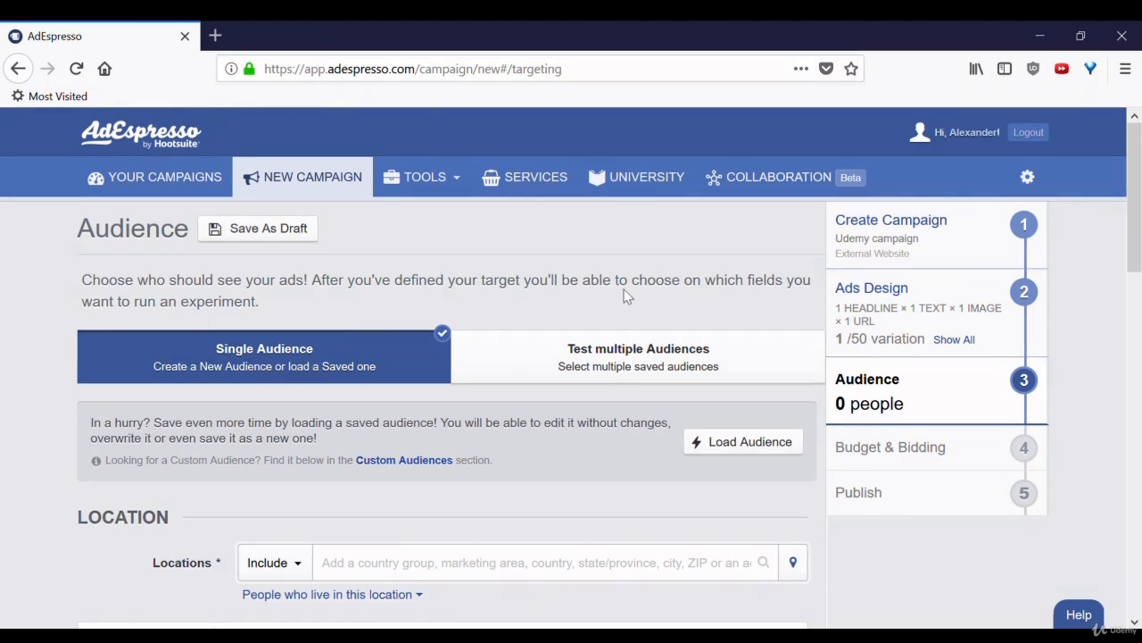
scroll(601, 283, "down", 5)
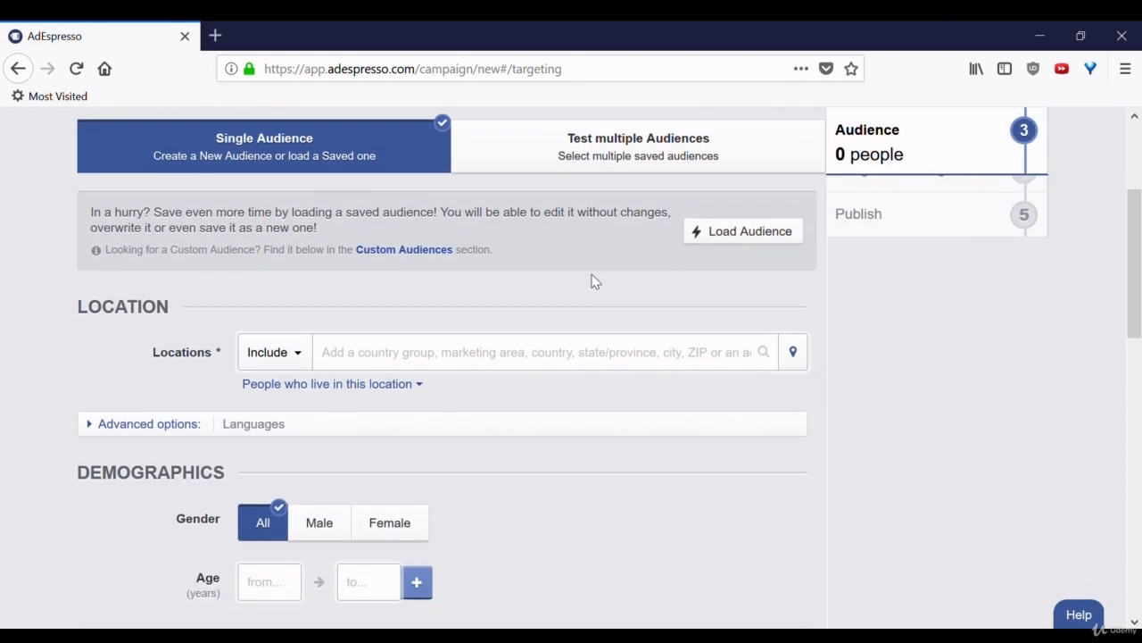
scroll(598, 282, "up", 1)
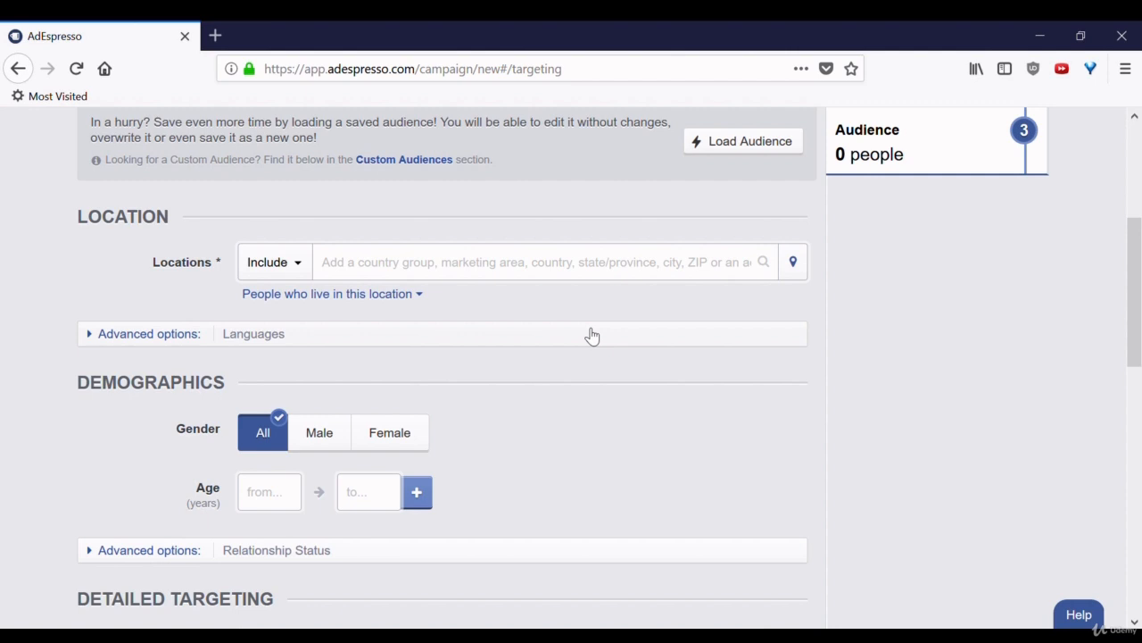
scroll(592, 335, "down", 2)
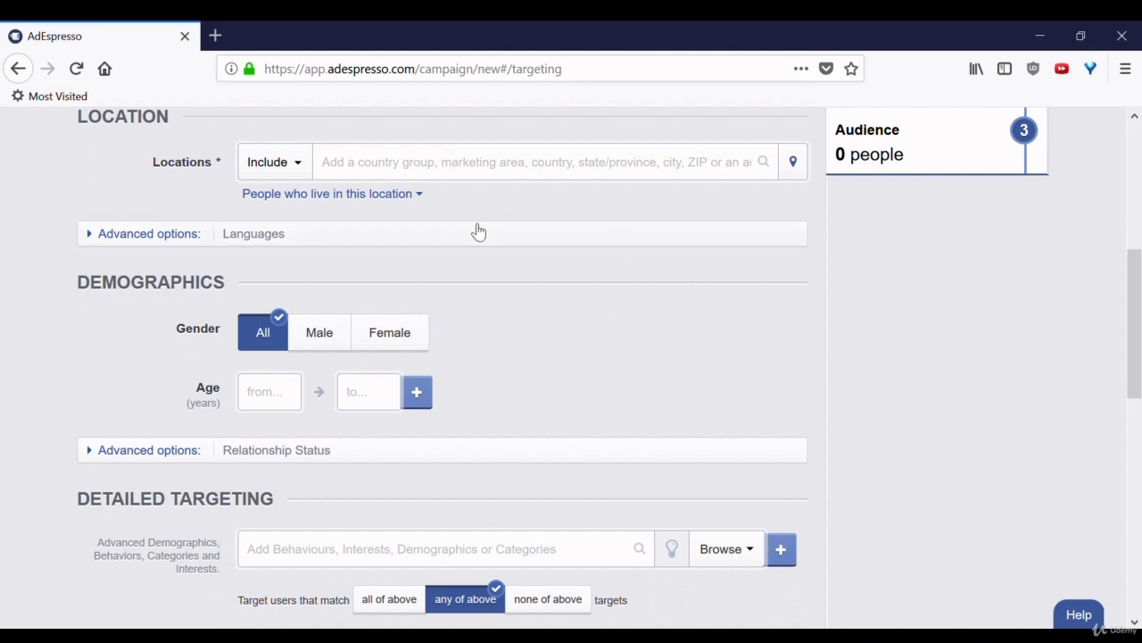
scroll(618, 326, "down", 1)
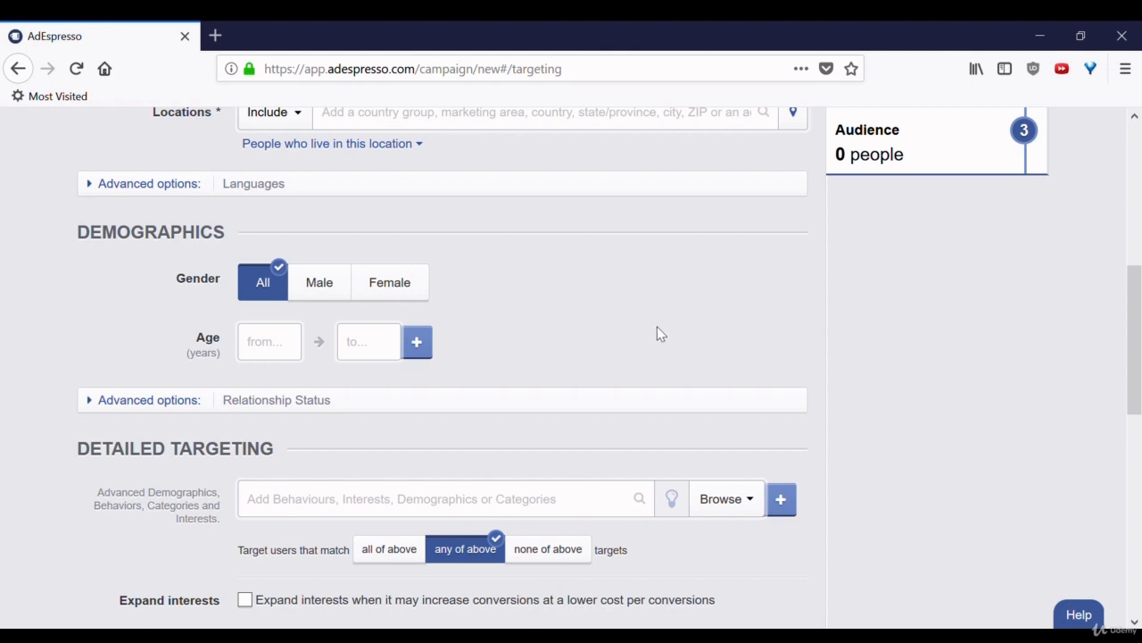
scroll(658, 329, "down", 5)
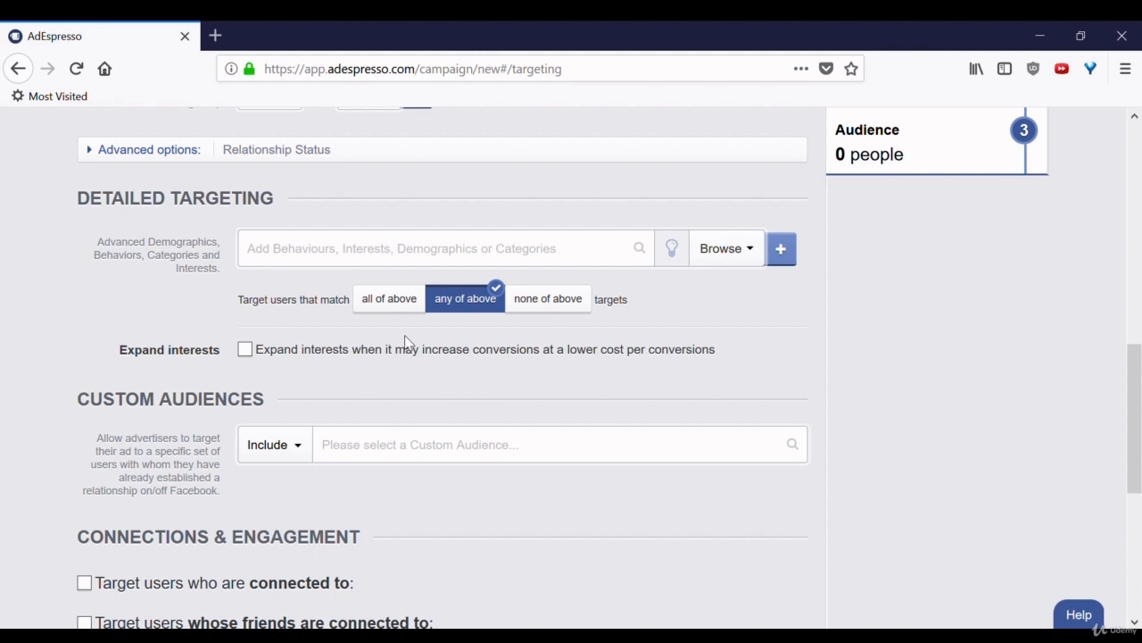
Choose Gender, Relationship Status and Placement as the targeting options to split test, and proceed to Budget & Bidding.
scroll(406, 342, "down", 3)
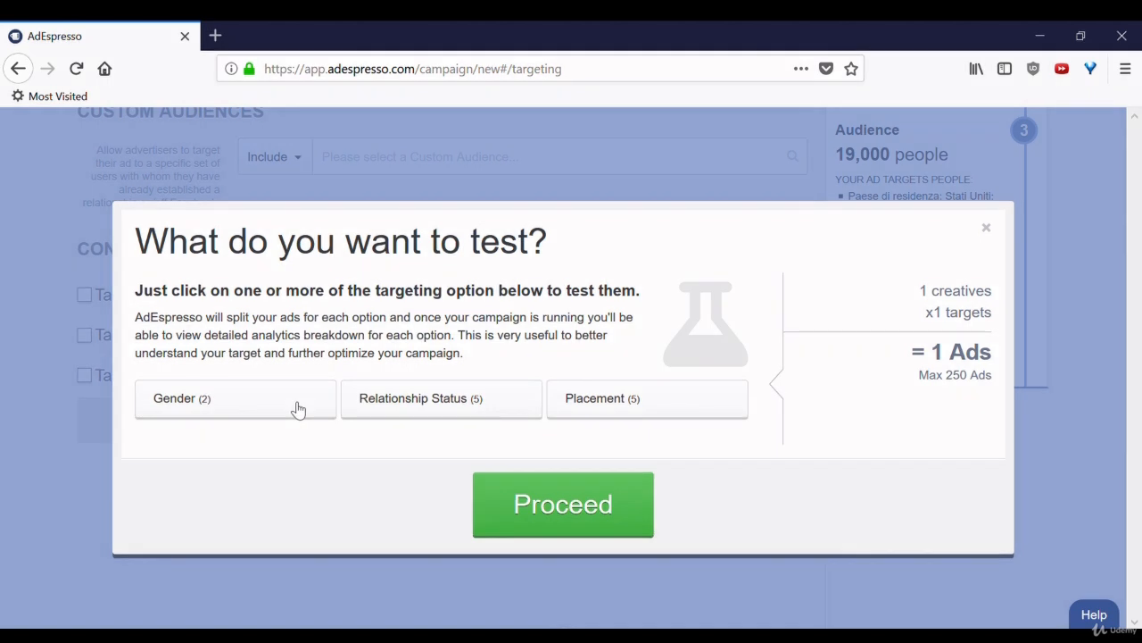
left_click(241, 410)
left_click(437, 402)
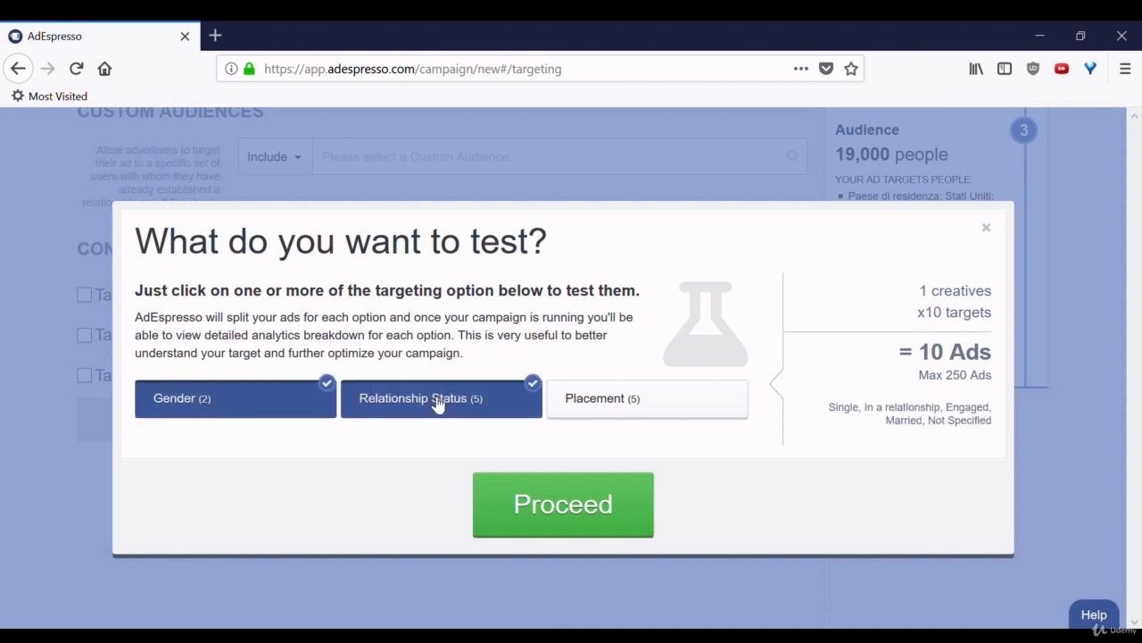
left_click(654, 402)
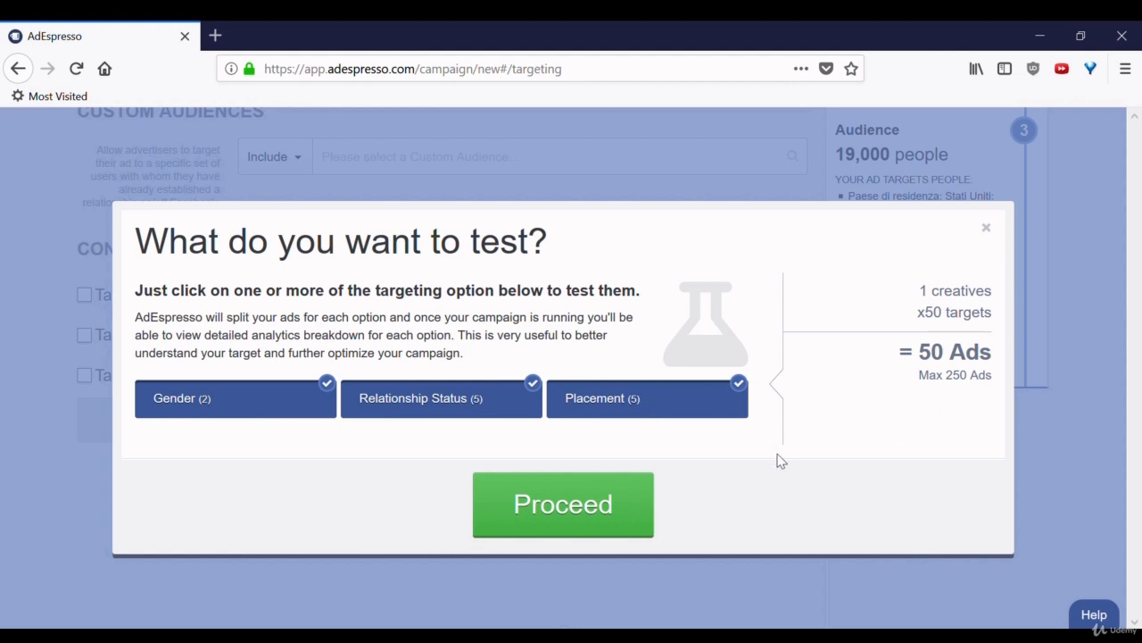
left_click(604, 505)
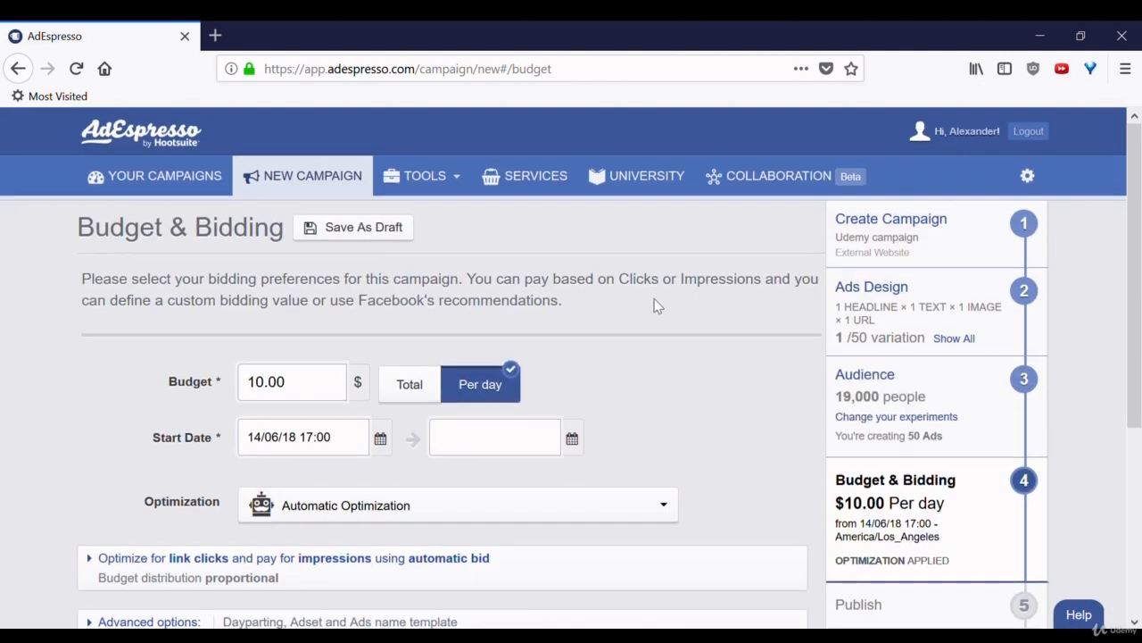
Examine the campaign's budget and start date settings and the available Optimization choices.
scroll(657, 306, "down", 2)
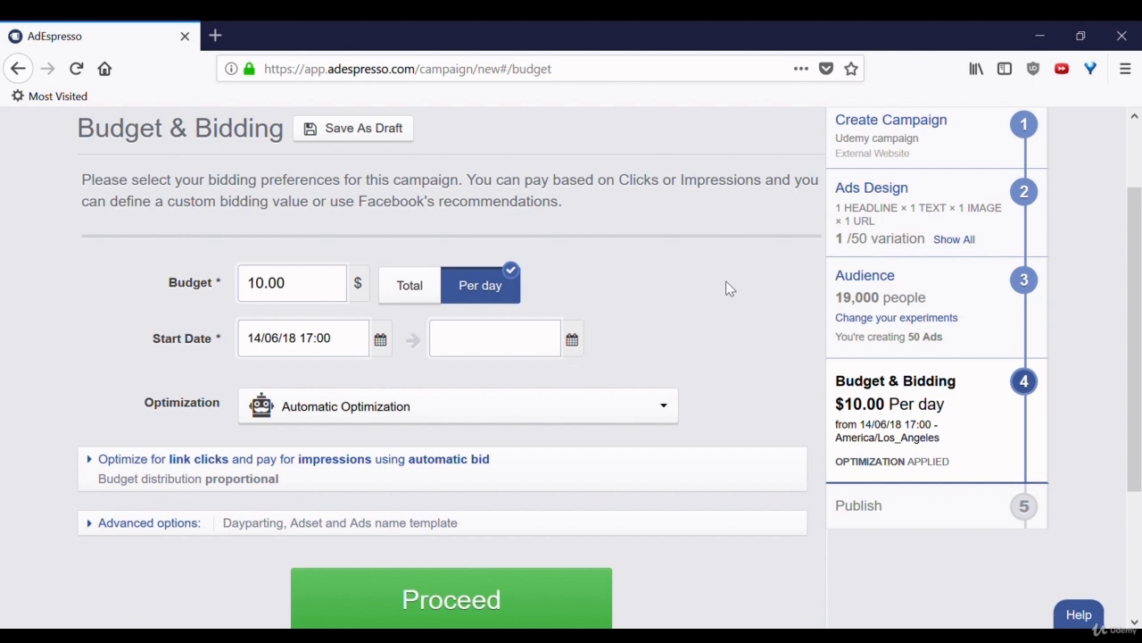
scroll(695, 287, "down", 1)
scroll(697, 288, "down", 2)
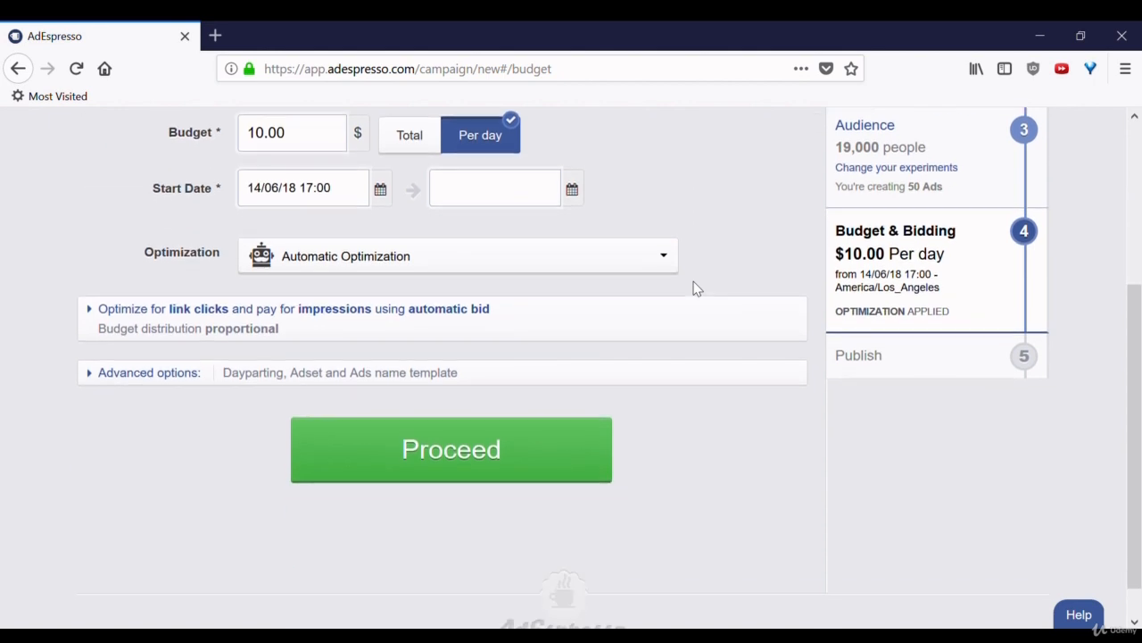
scroll(695, 287, "up", 1)
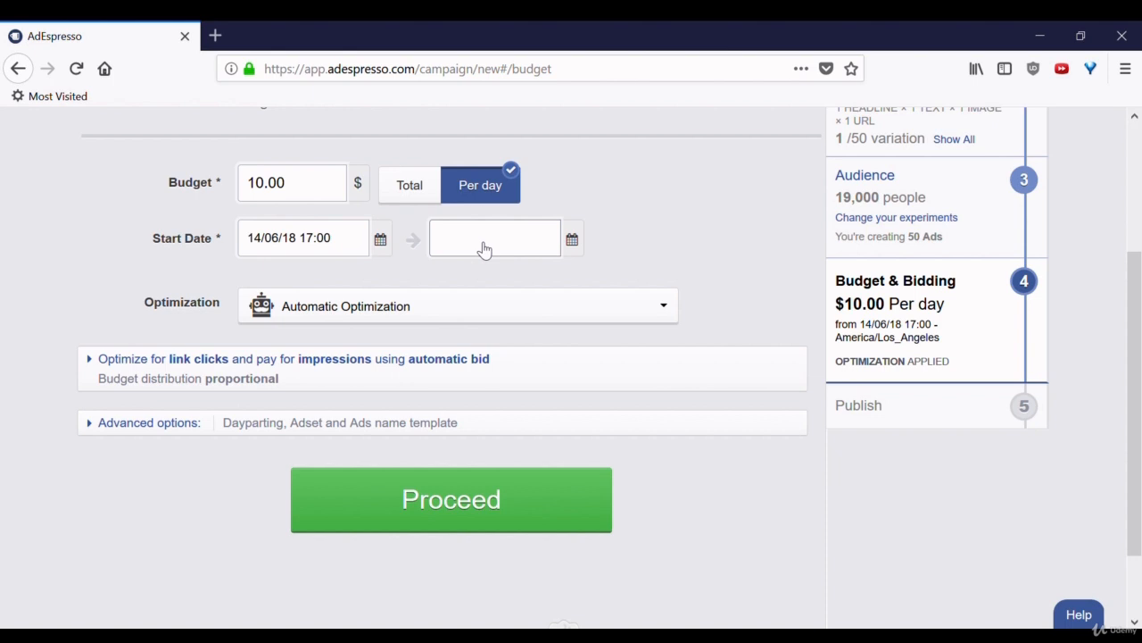
left_click(636, 311)
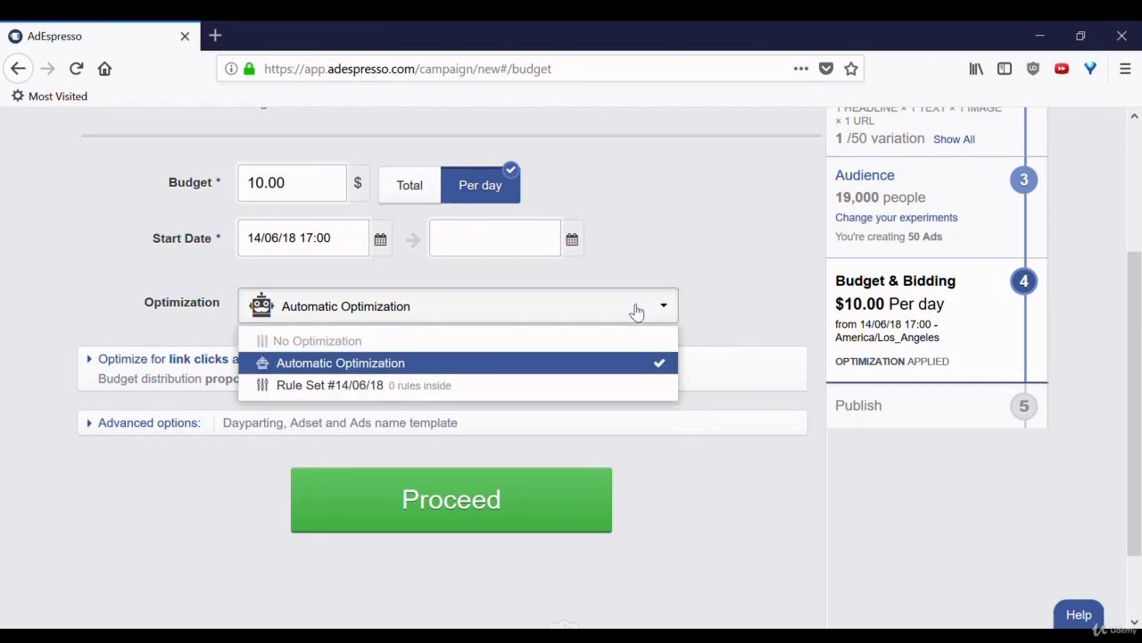
left_click(636, 310)
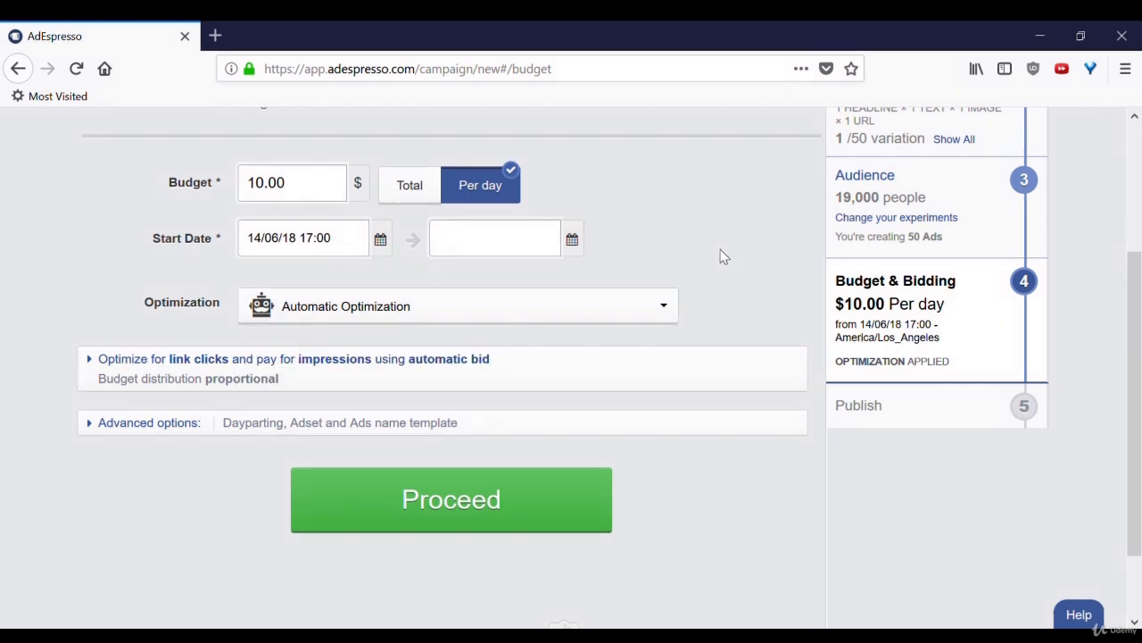
Expand the link clicks bidding settings and examine the budget distribution, Optimize for, Pay for and Bidding options.
scroll(723, 257, "down", 1)
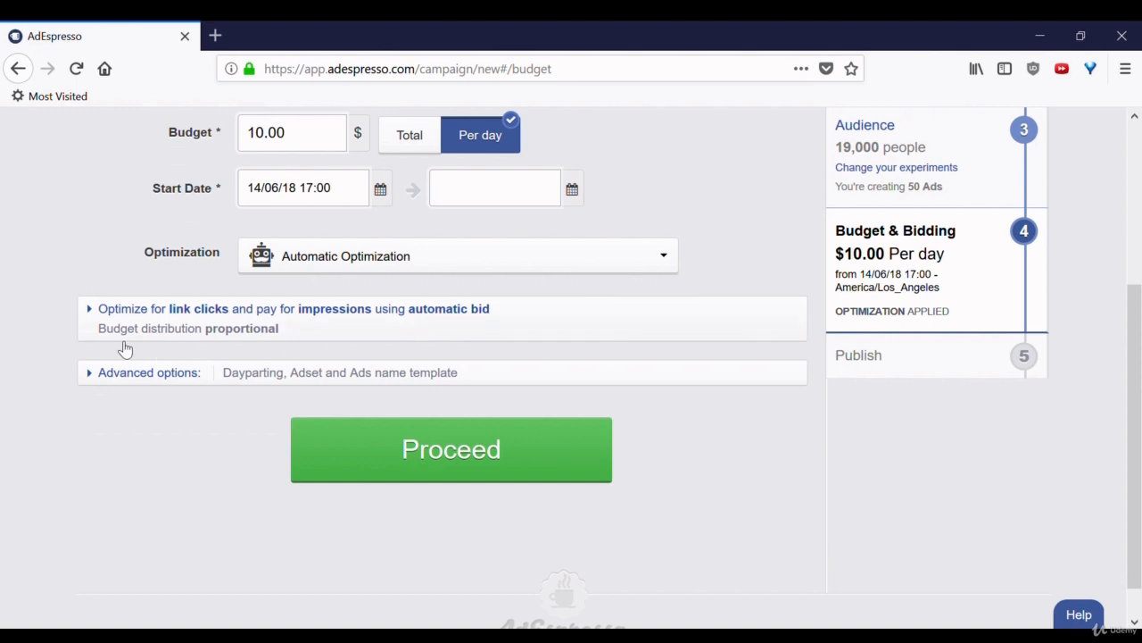
left_click(93, 314)
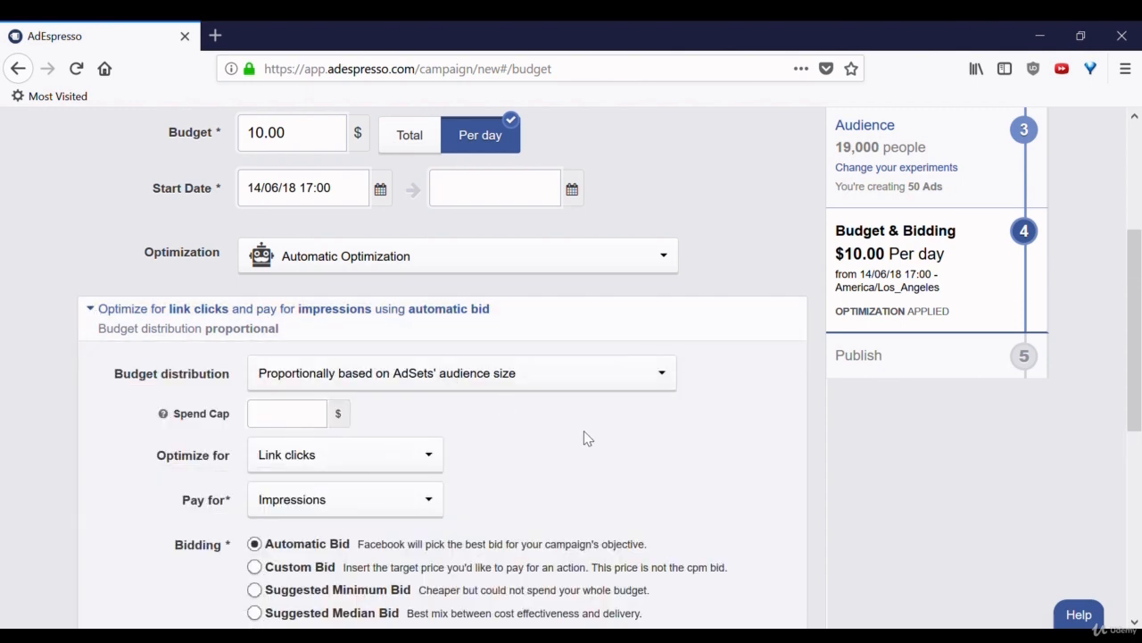
scroll(585, 438, "down", 2)
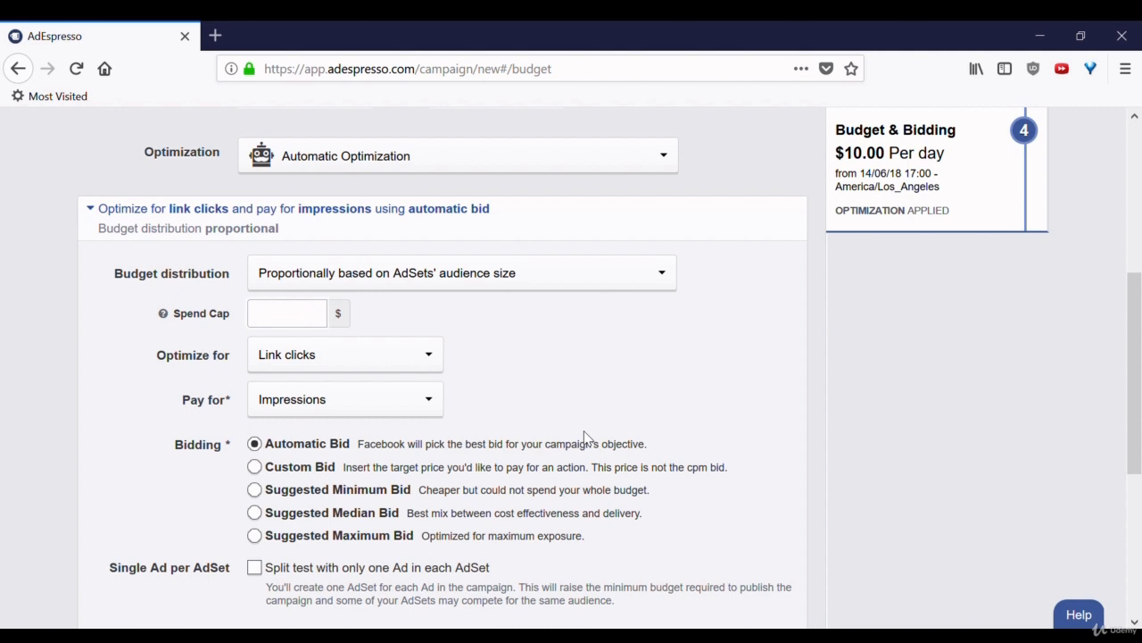
scroll(585, 436, "down", 1)
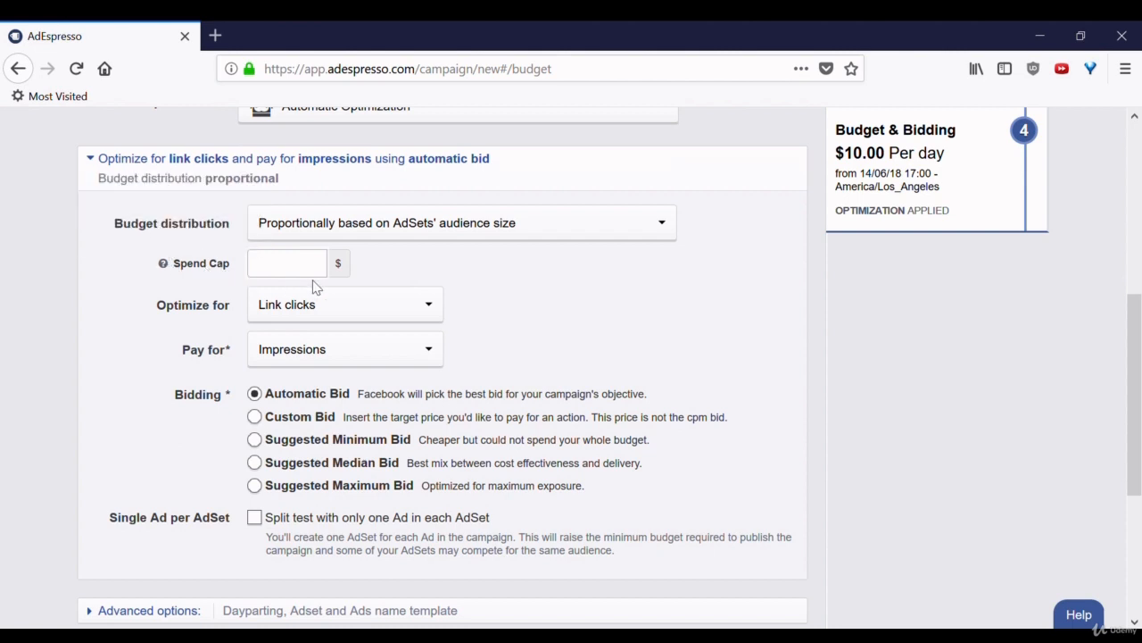
left_click(337, 311)
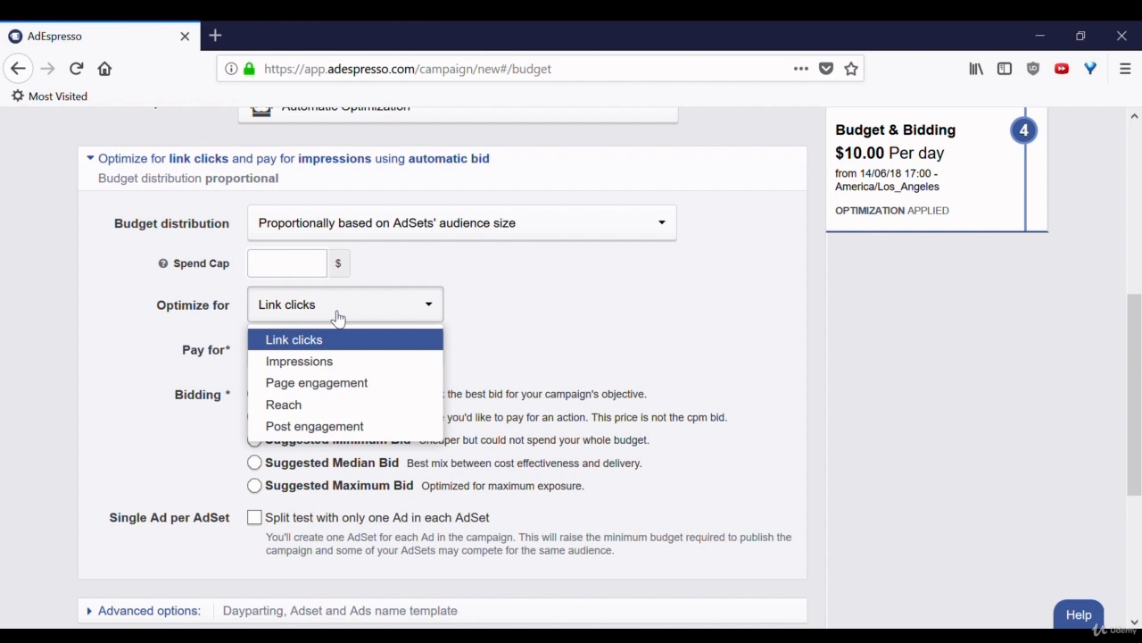
left_click(548, 321)
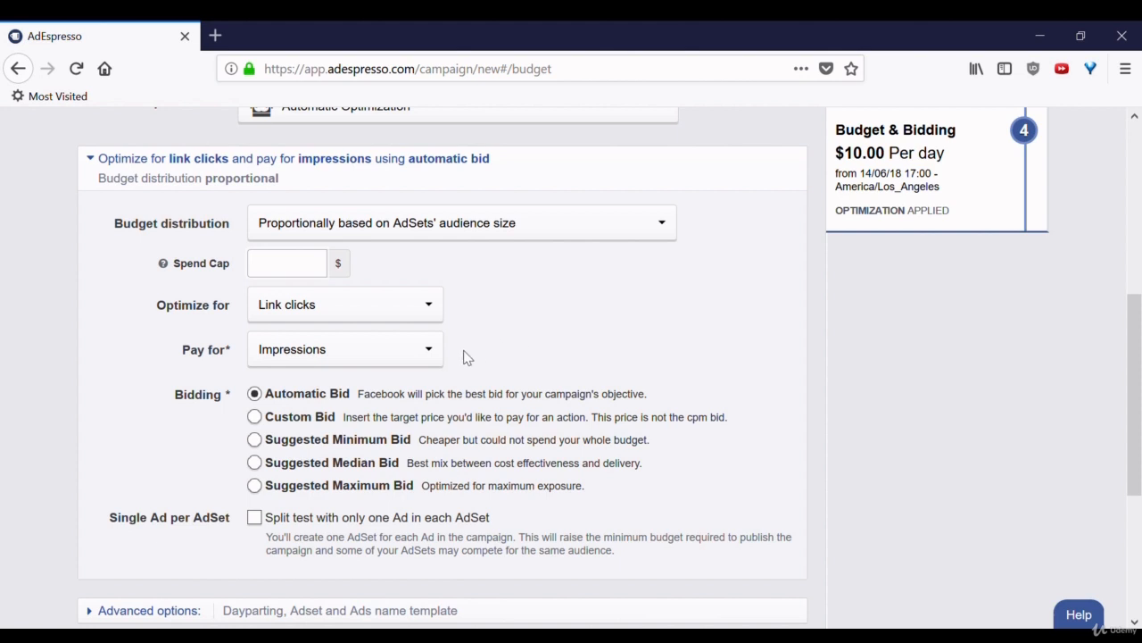
left_click(398, 358)
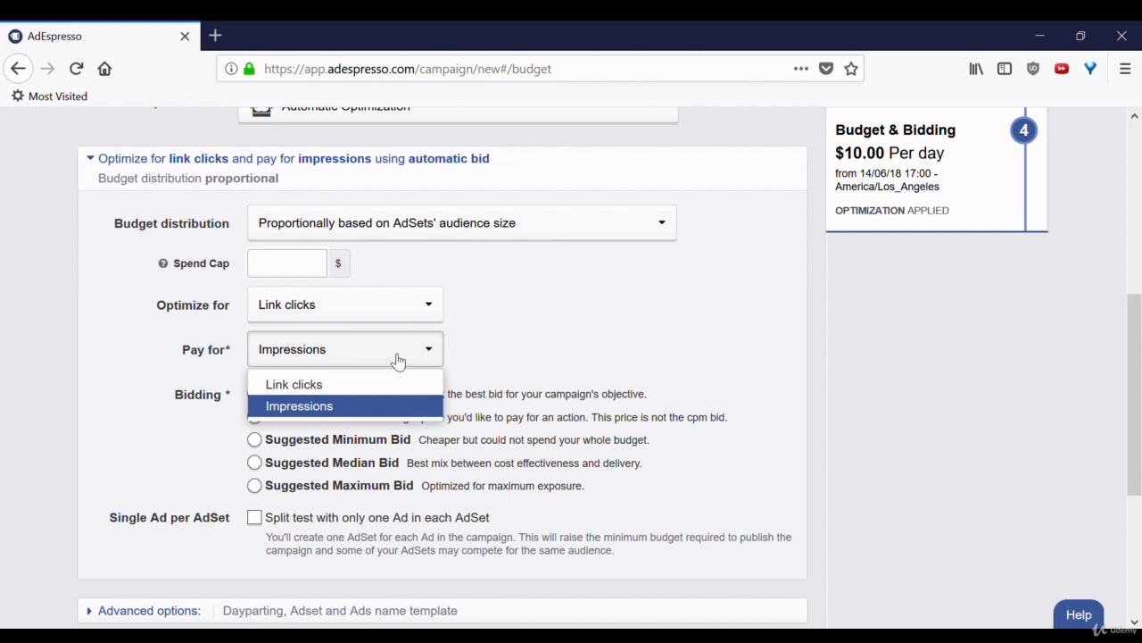
left_click(398, 360)
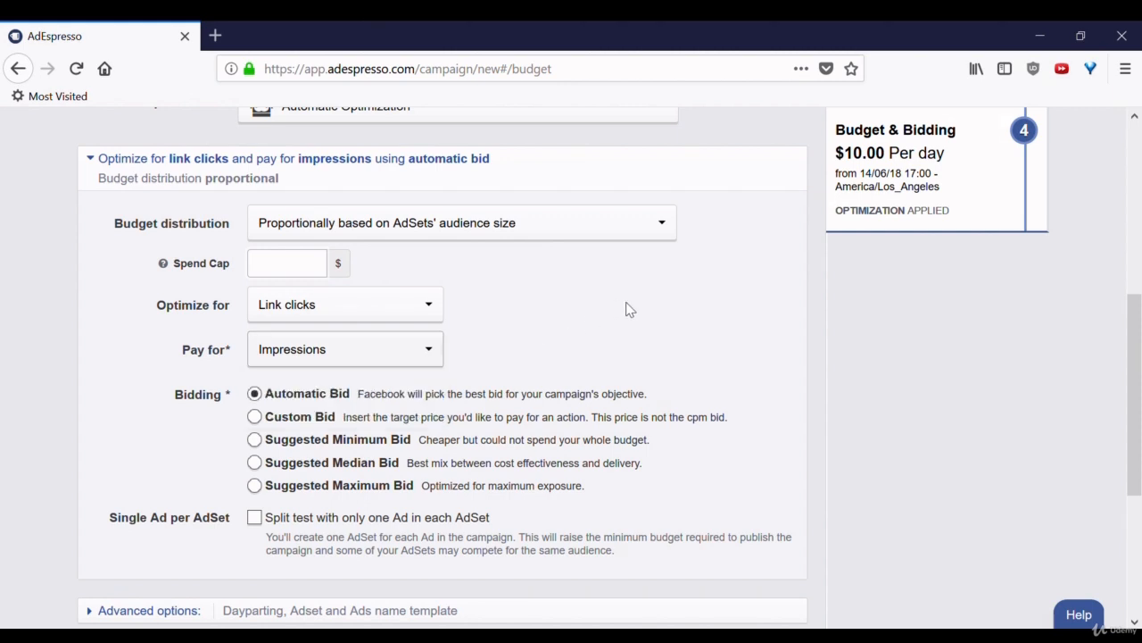
scroll(630, 309, "down", 2)
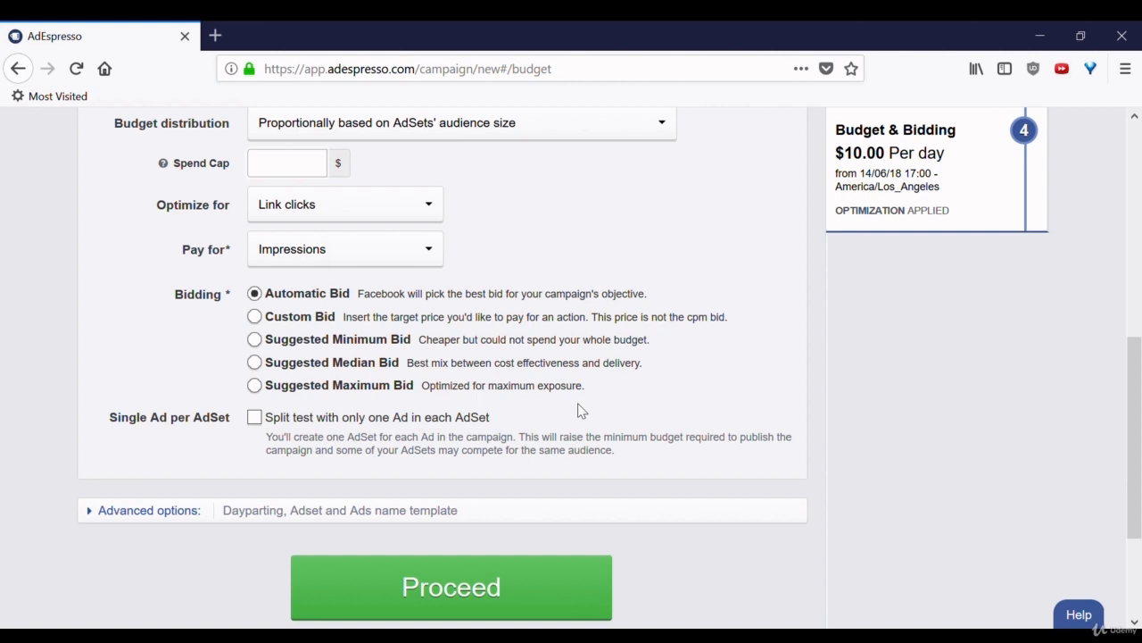
Open the Optimization Rules tool and dismiss the introduction to tags.
left_click(1140, 158)
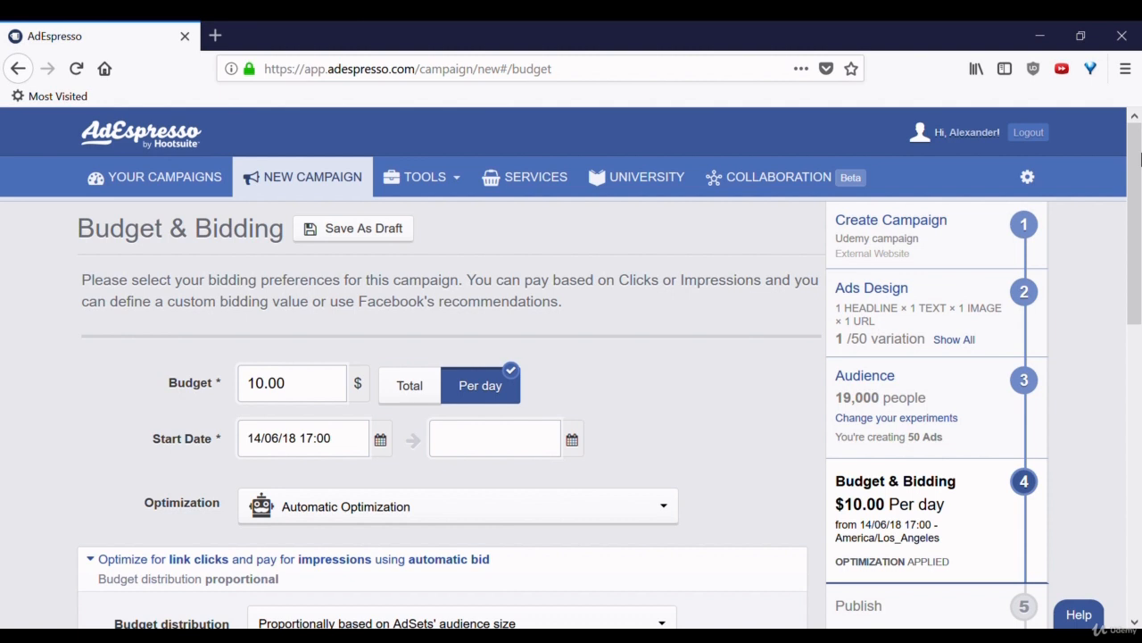
left_click(436, 181)
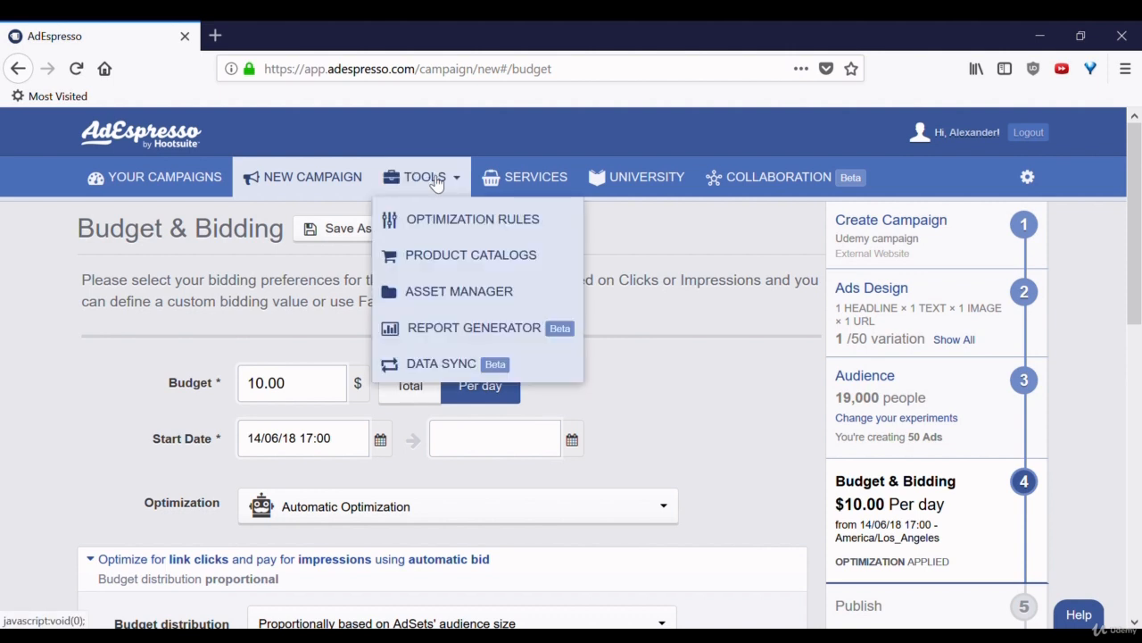
left_click(442, 219)
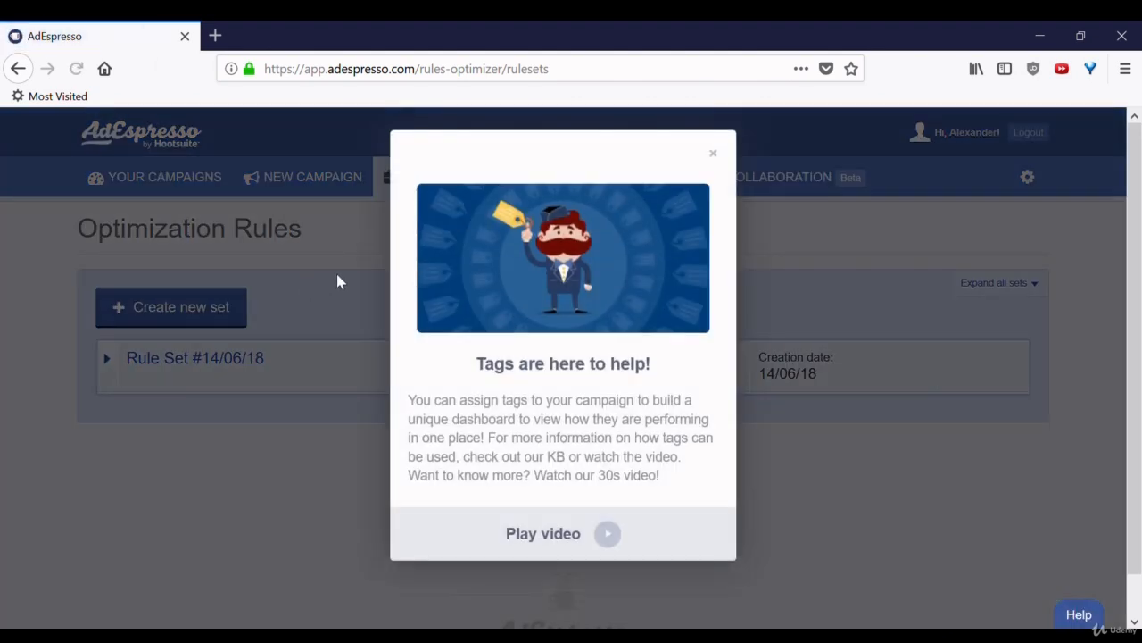
left_click(713, 153)
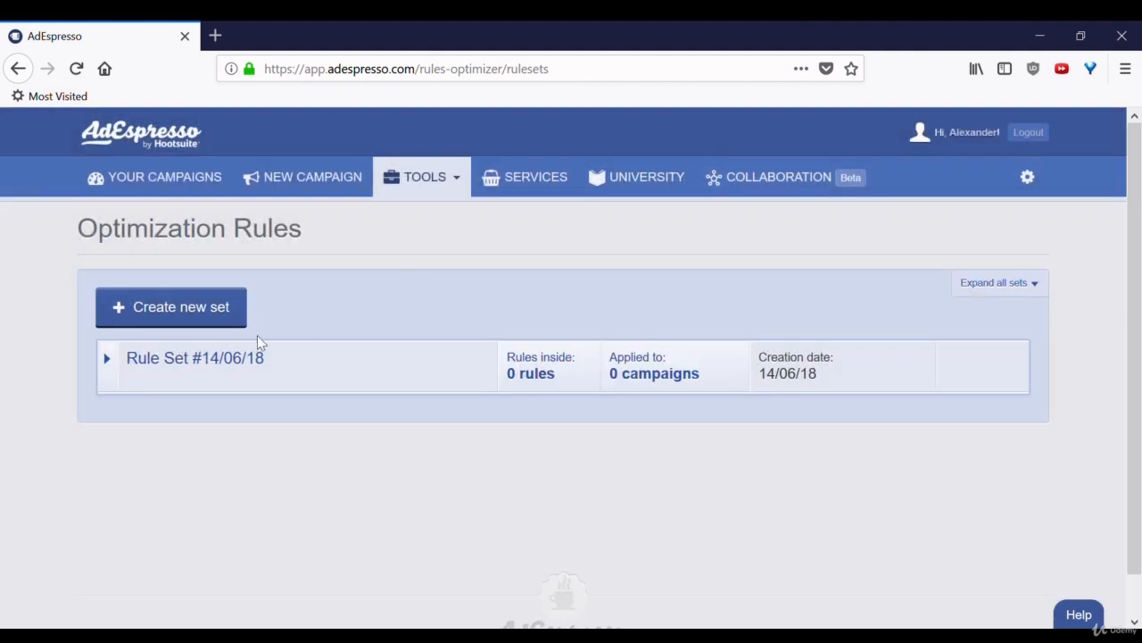
Create a new optimization rule set and add a new rule inside it.
left_click(201, 308)
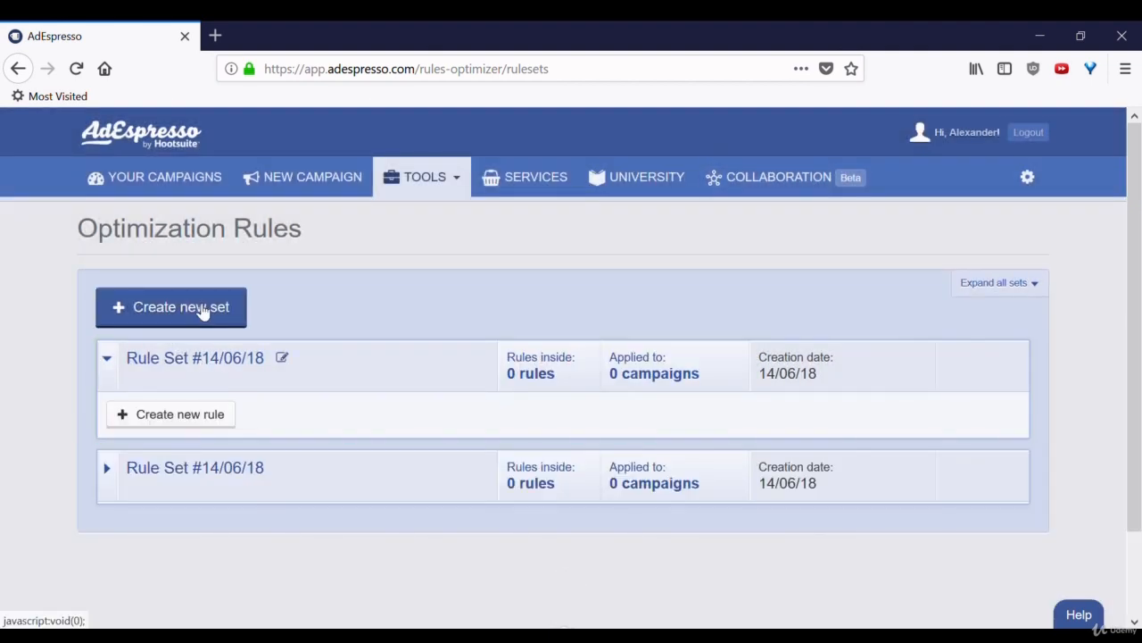
left_click(205, 418)
scroll(204, 423, "down", 3)
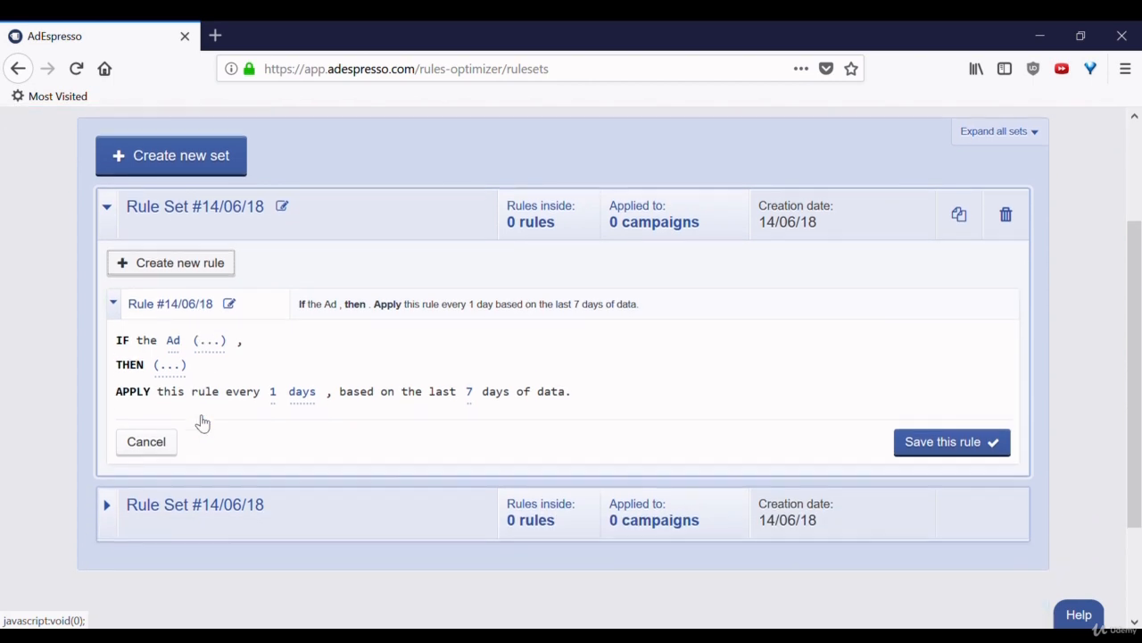
scroll(203, 422, "down", 3)
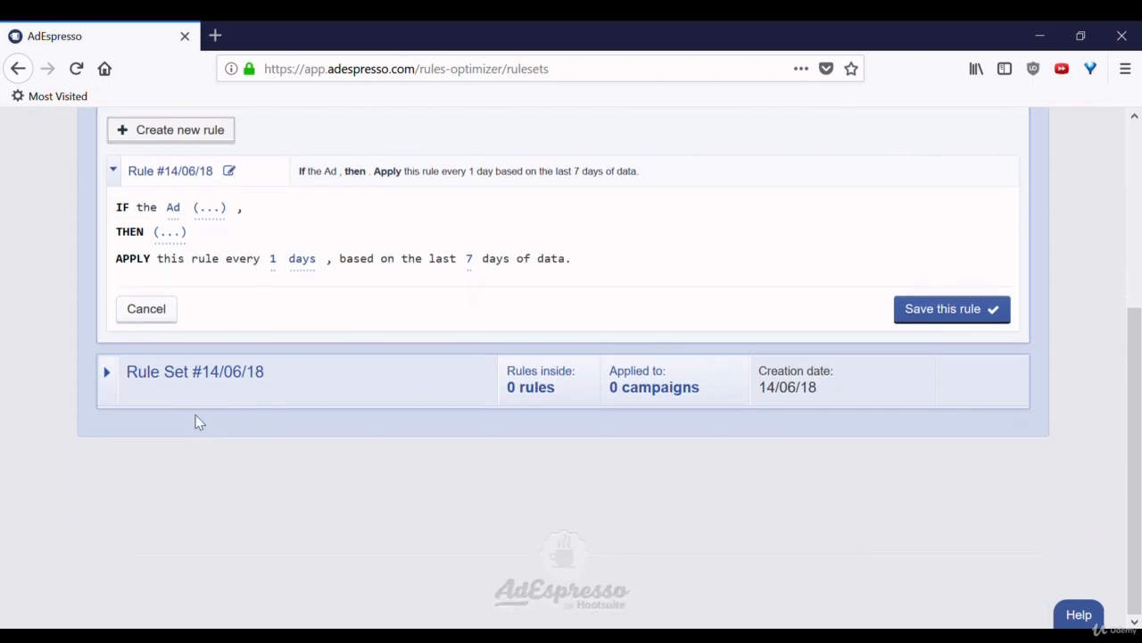
Add the condition CPC greater than 1 $ to the rule and make its action pause the ad.
left_click(211, 211)
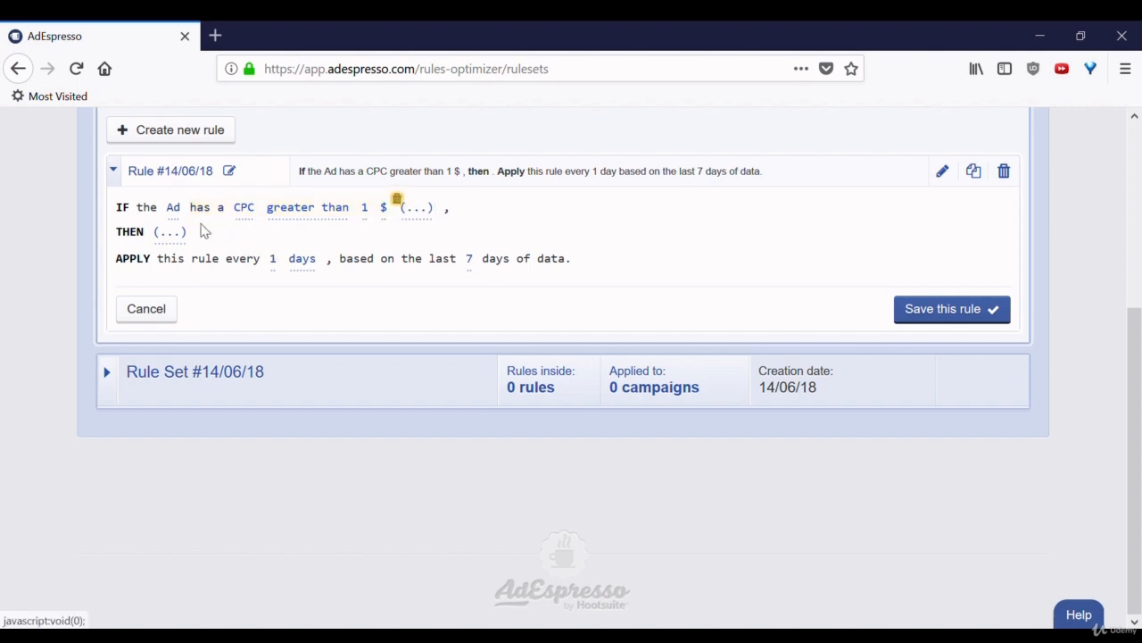
left_click(175, 233)
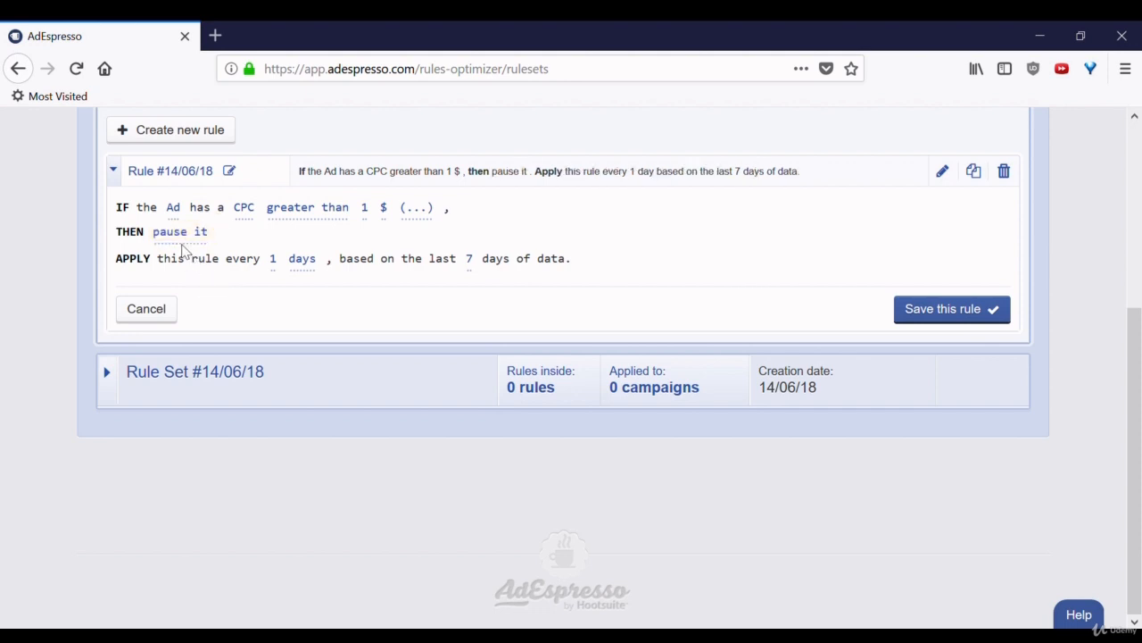
left_click(179, 234)
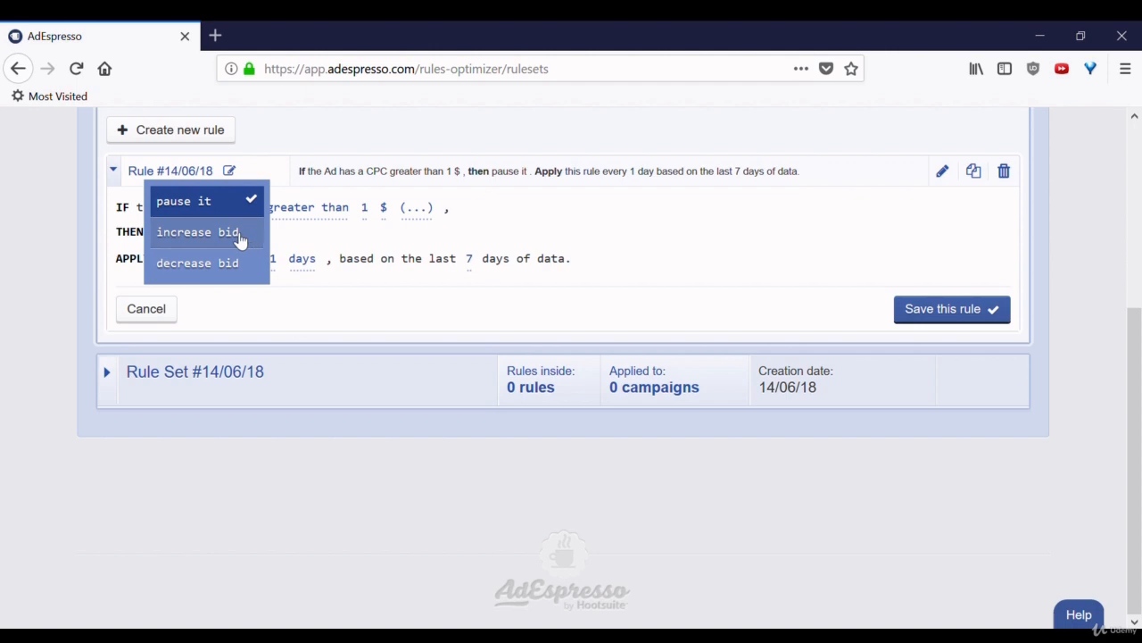
left_click(500, 241)
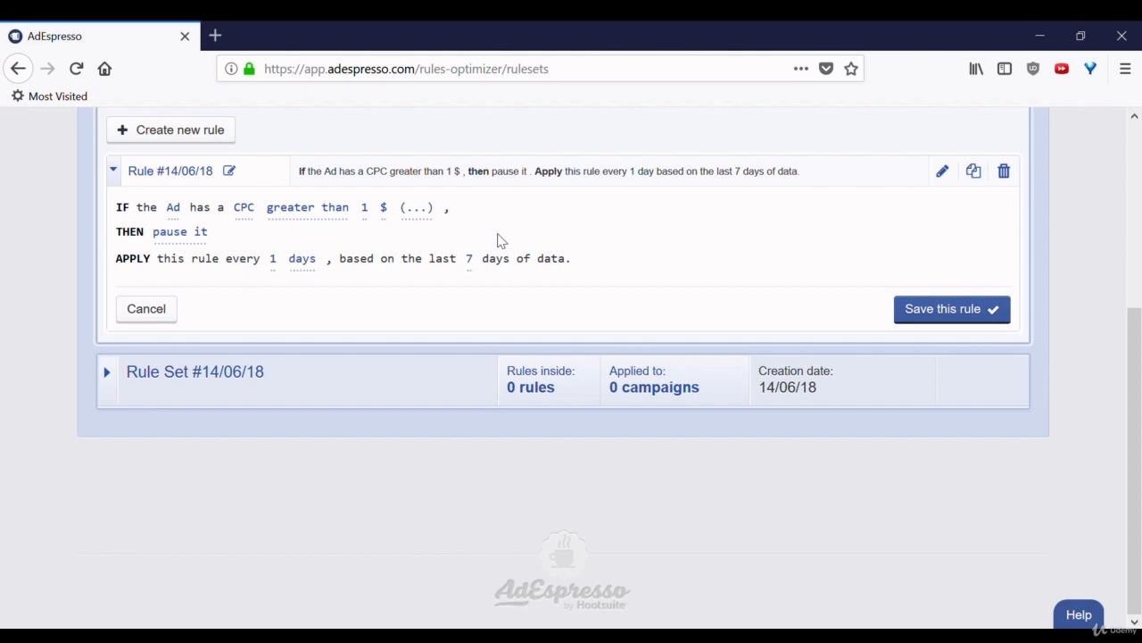
Change the metric in the rule's condition to ROI.
left_click(255, 214)
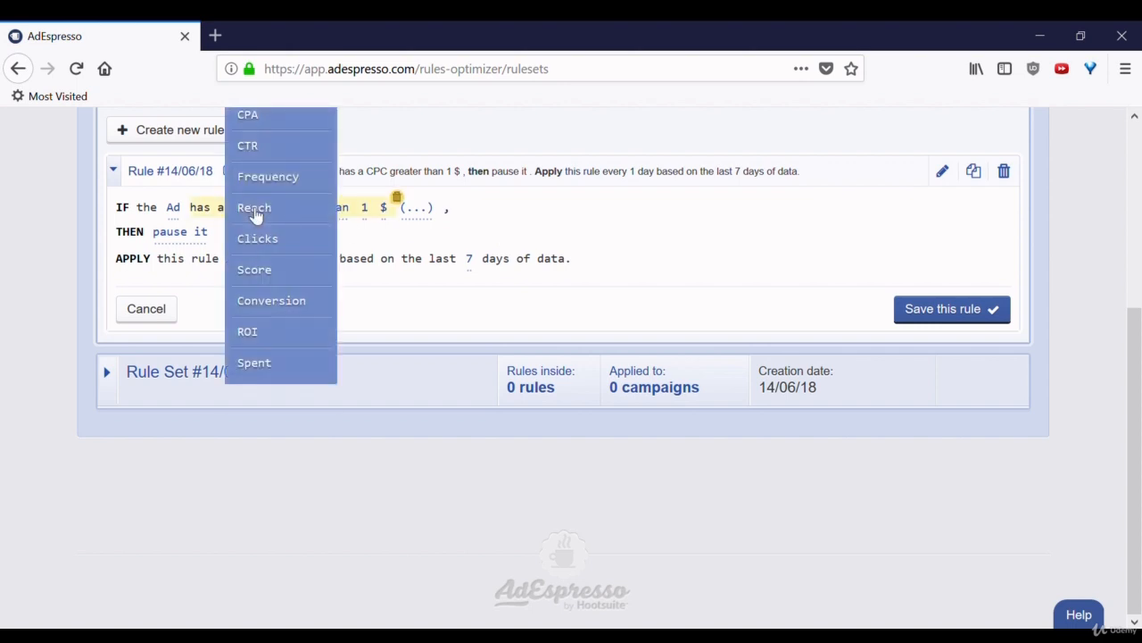
left_click_drag(1133, 395, 1140, 285)
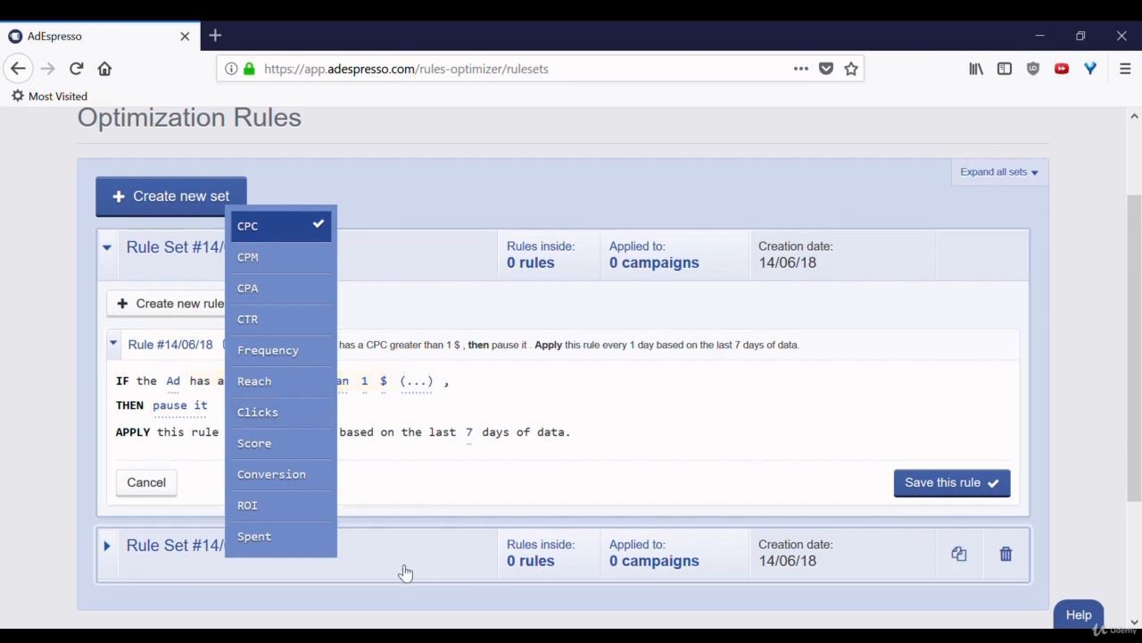
left_click(299, 513)
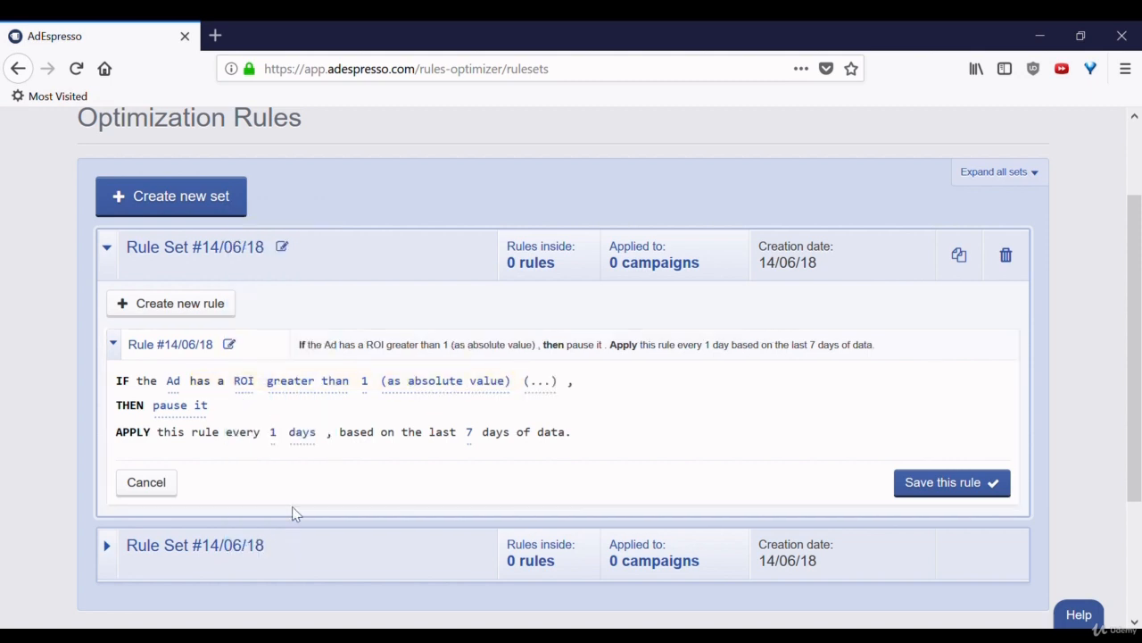